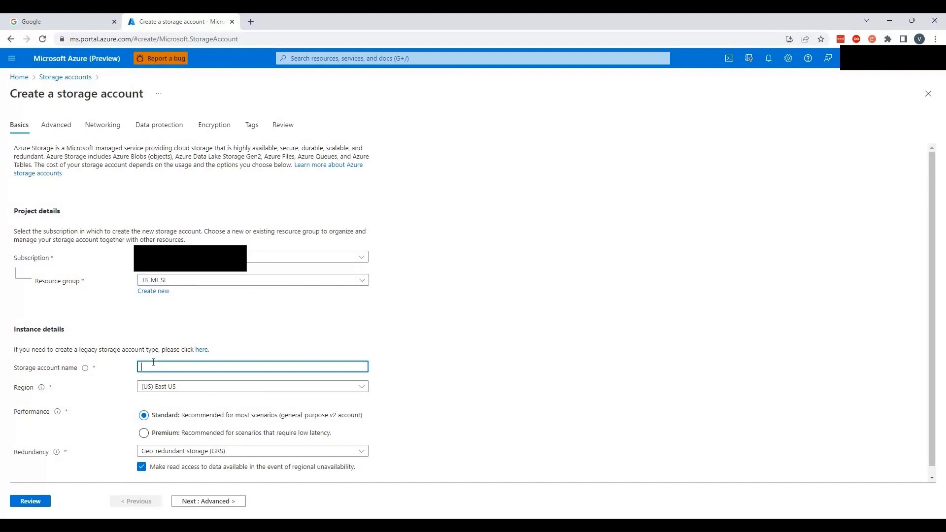
- Name the new storage account jbsisqlbackup
type("jb")
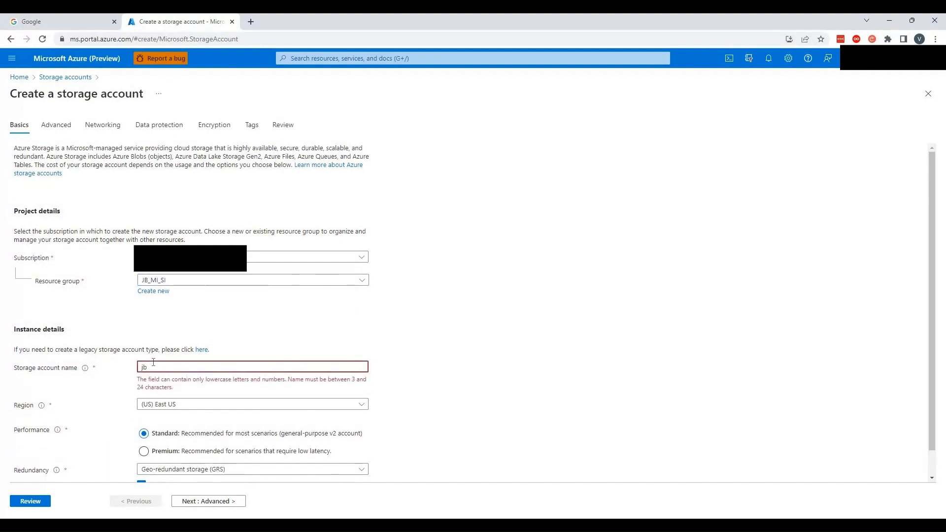
type("si")
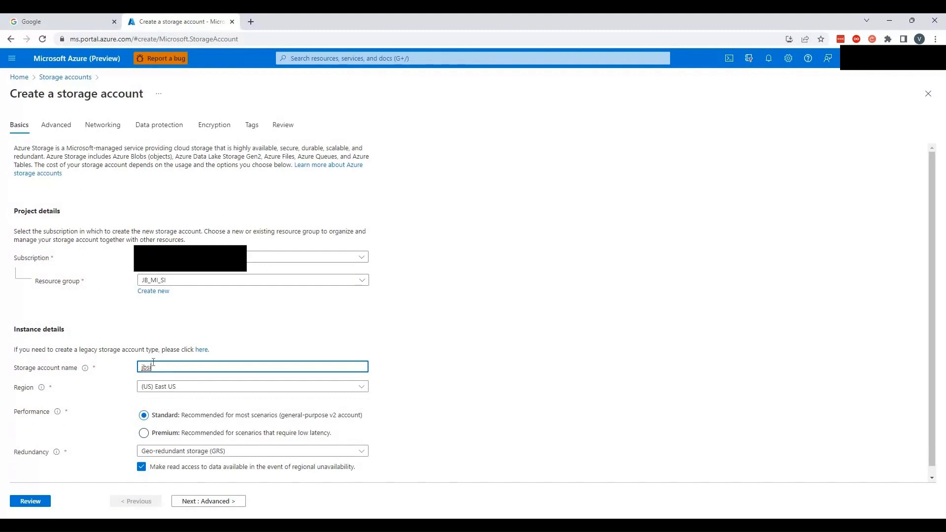
type("sqlbackup")
- Set the storage account's region to (Asia Pacific) South India
left_click(206, 389)
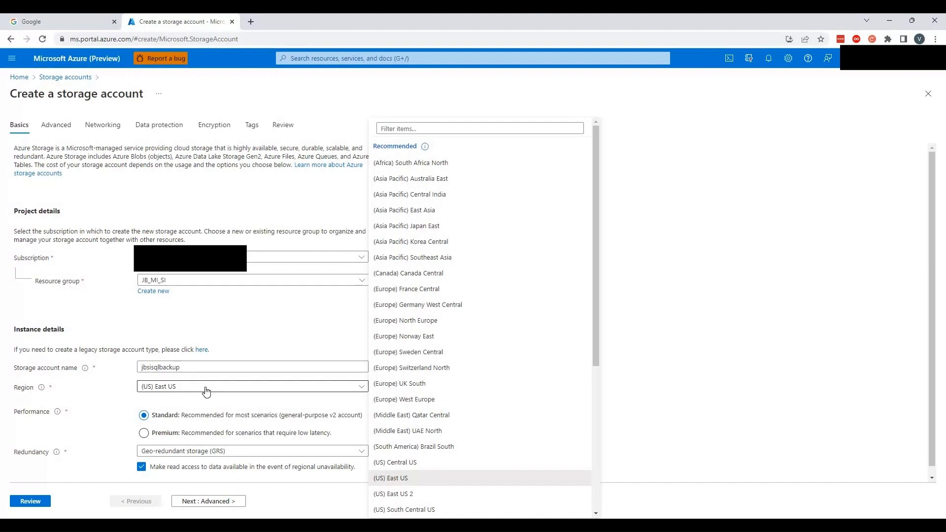
left_click(205, 391)
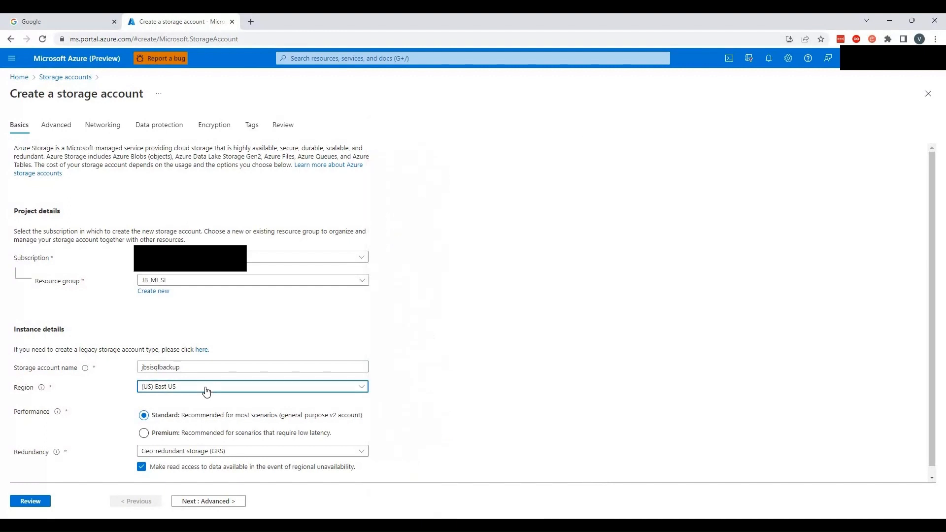
left_click(206, 389)
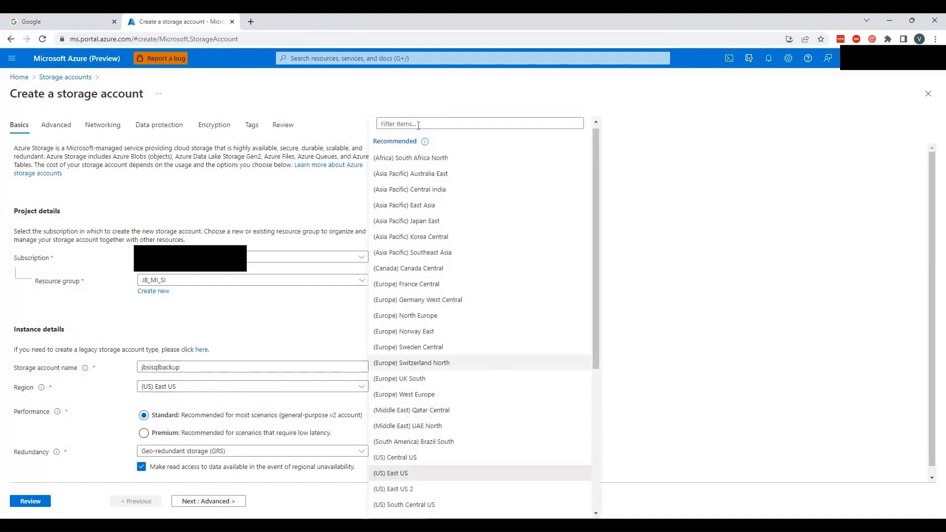
type("south id")
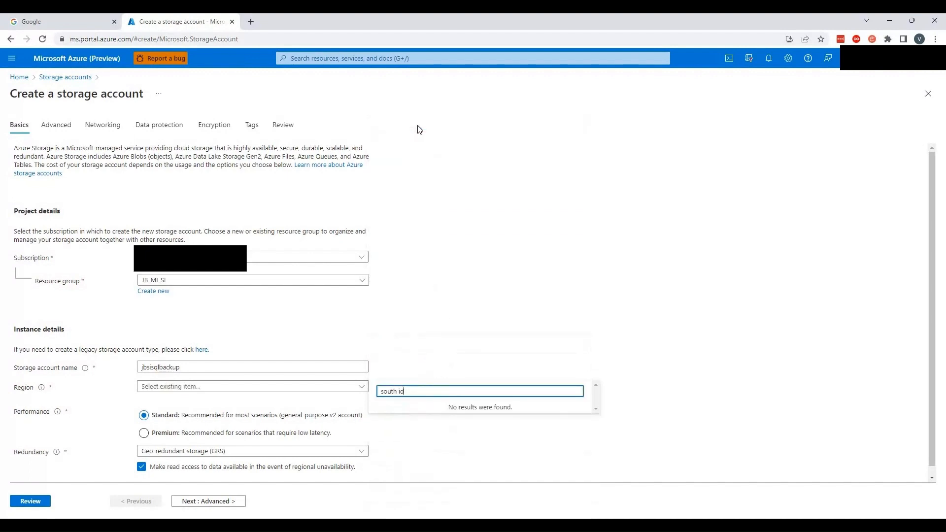
key("BackSpace")
type("n")
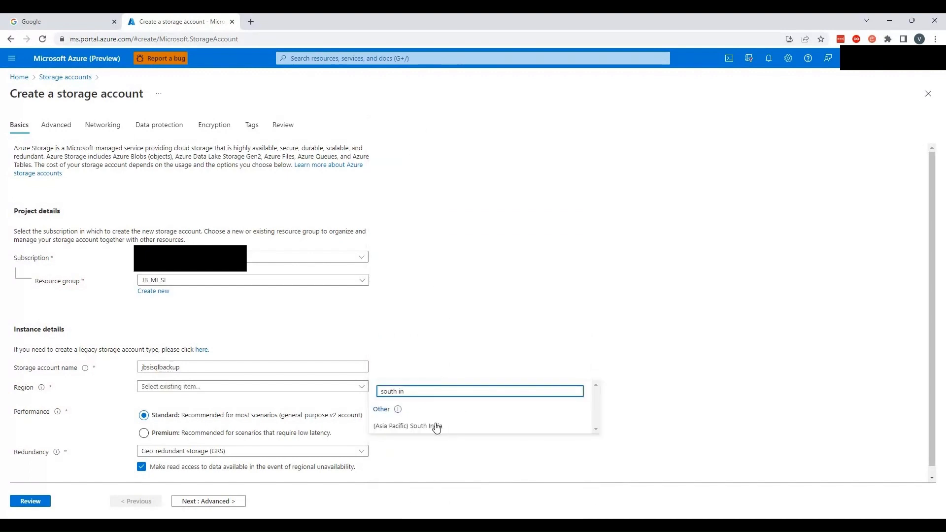
left_click(436, 426)
- Set the storage account's redundancy to Locally-redundant storage (LRS)
scroll(270, 353, "down", 1)
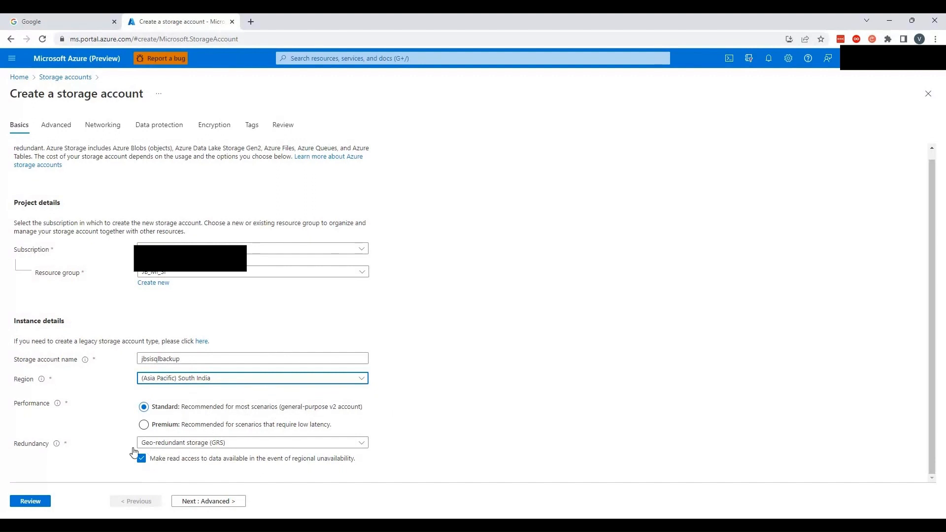
left_click(364, 447)
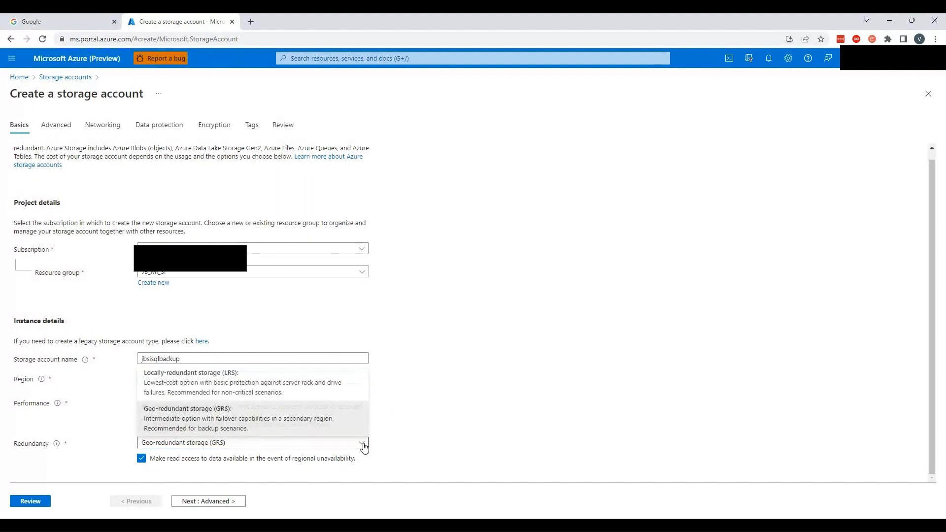
left_click(262, 389)
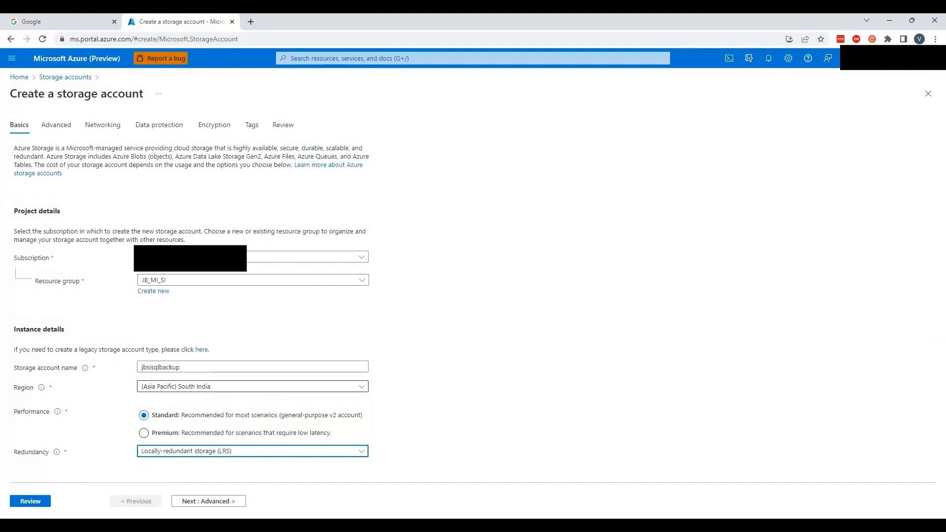
- Go through the advanced, networking, data protection, encryption and tag settings with their defaults and create the storage account
left_click(202, 502)
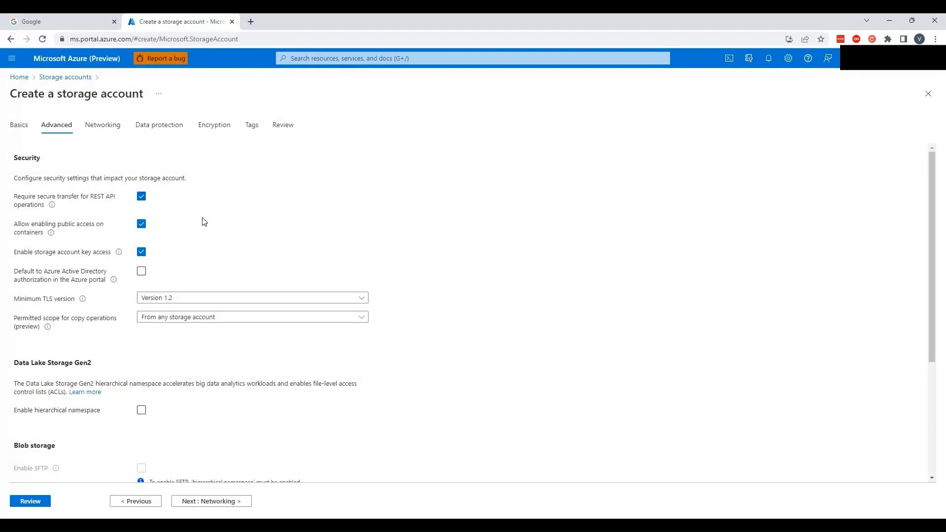
scroll(205, 222, "down", 4)
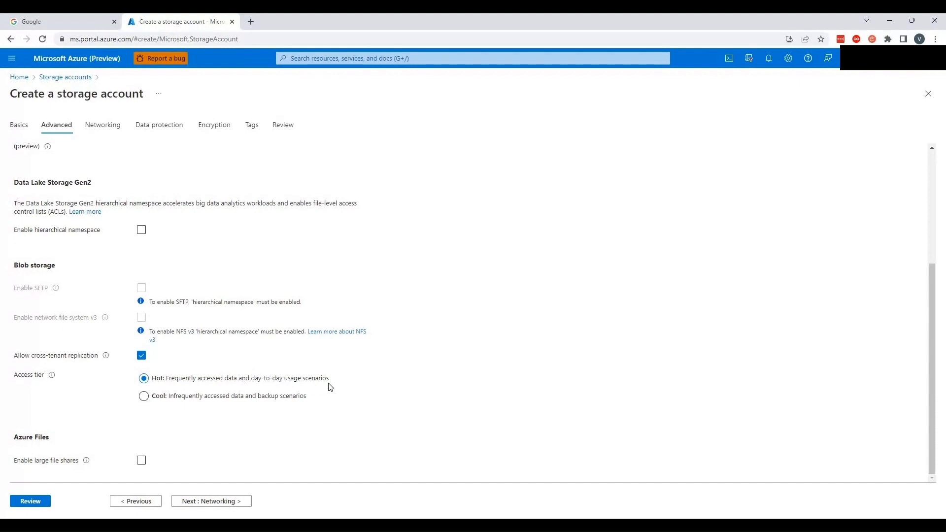
left_click(216, 501)
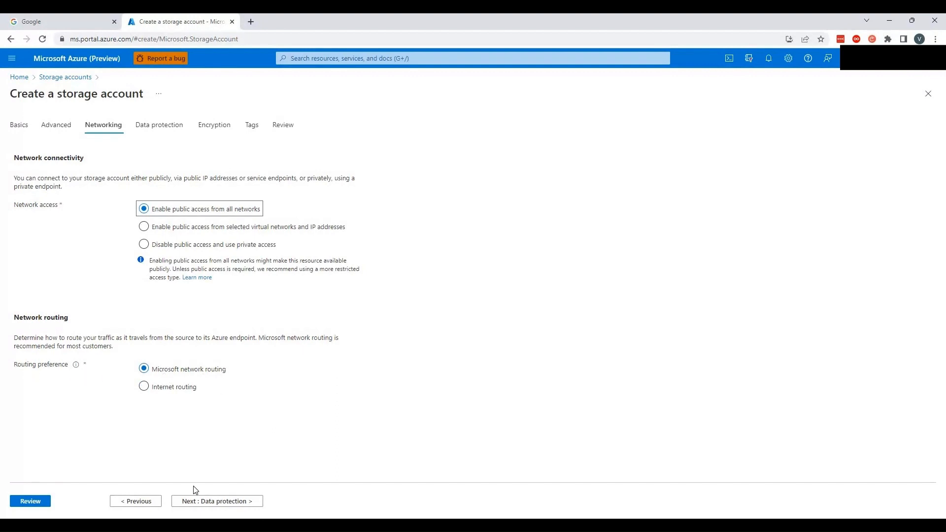
left_click(231, 503)
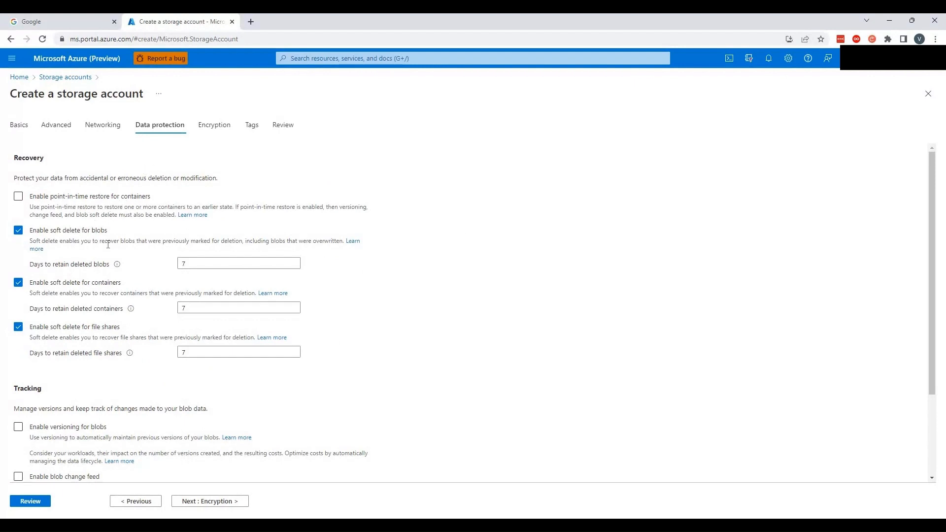
scroll(244, 262, "down", 3)
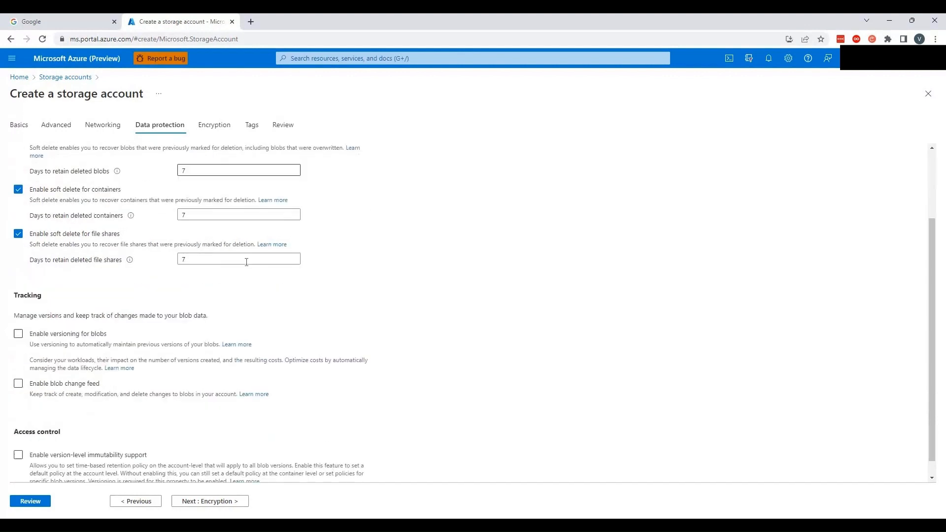
left_click(230, 506)
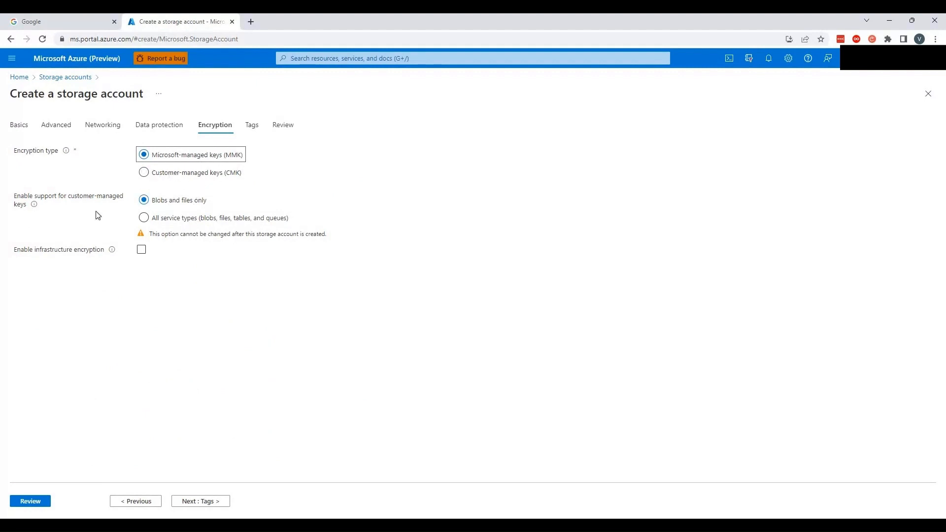
left_click(195, 505)
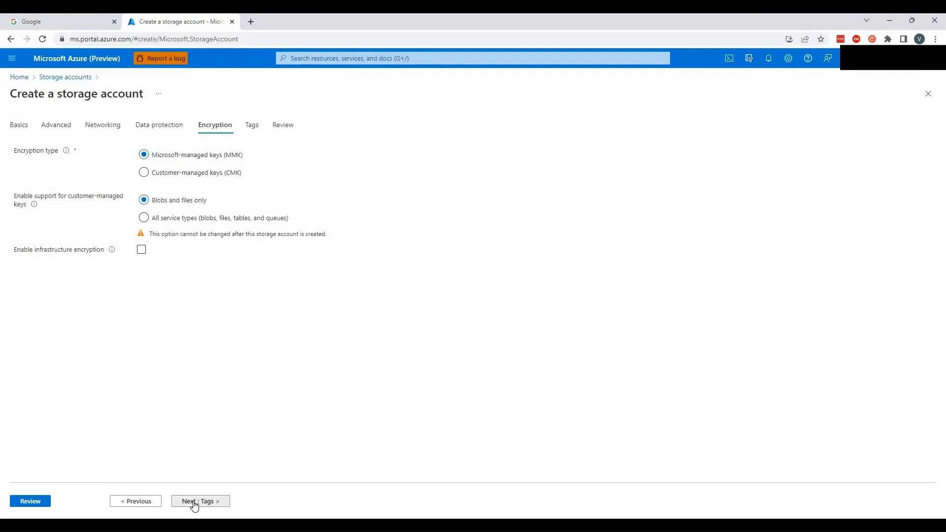
left_click(200, 502)
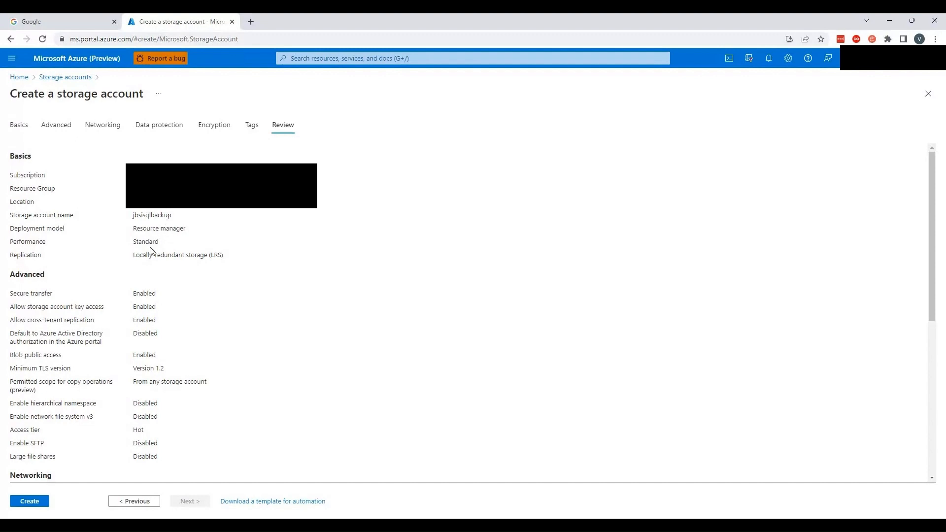
left_click(29, 501)
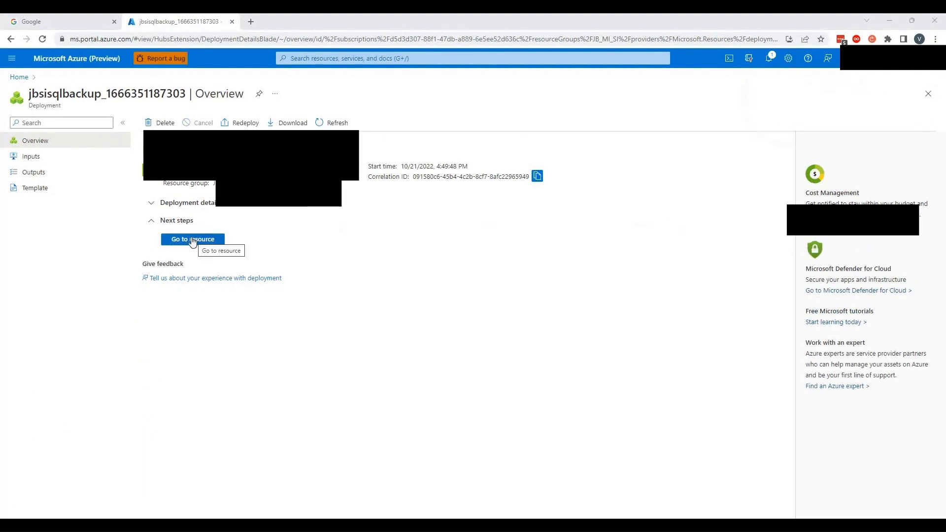
- Open the deployed storage account and add a container named sqlbackup with private access
left_click(193, 241)
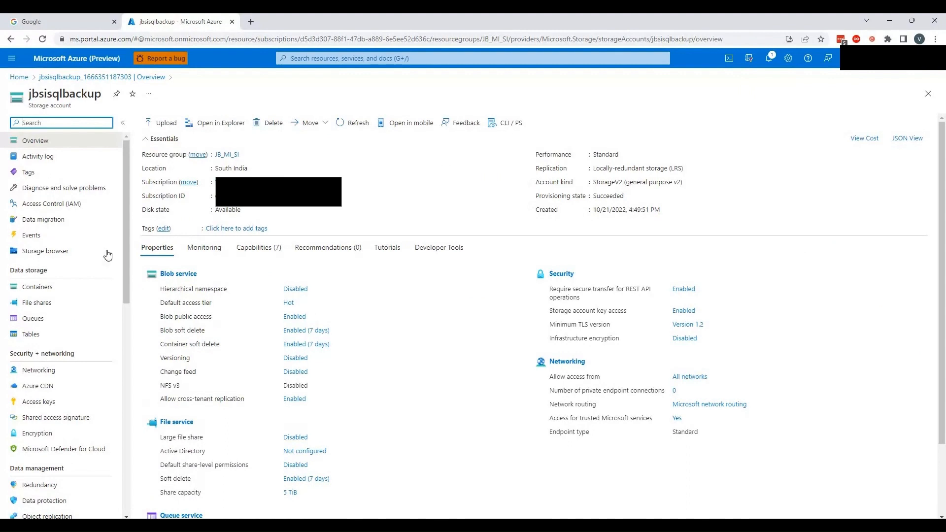
left_click(69, 289)
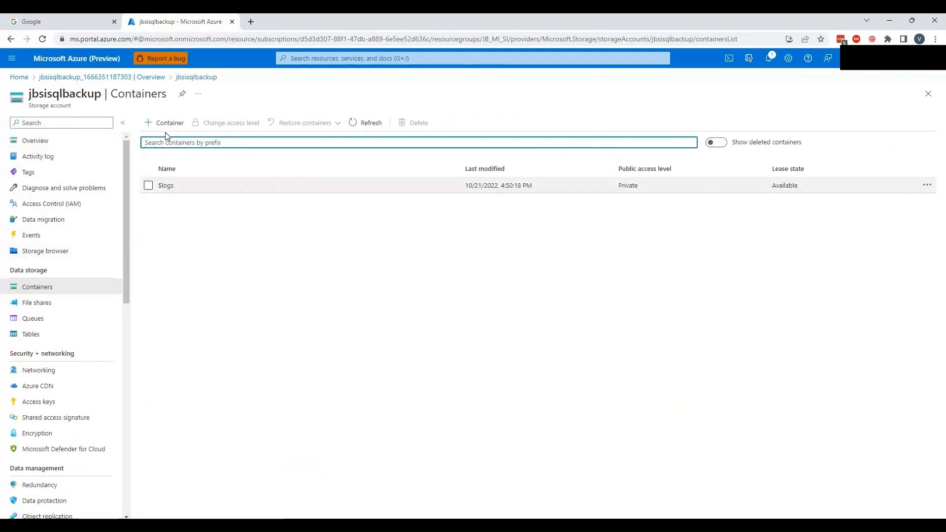
left_click(166, 125)
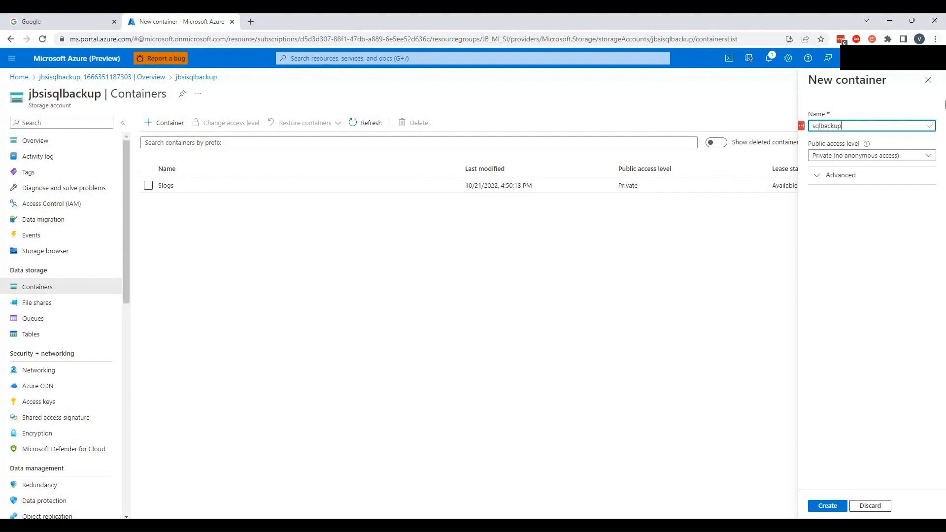
left_click(828, 506)
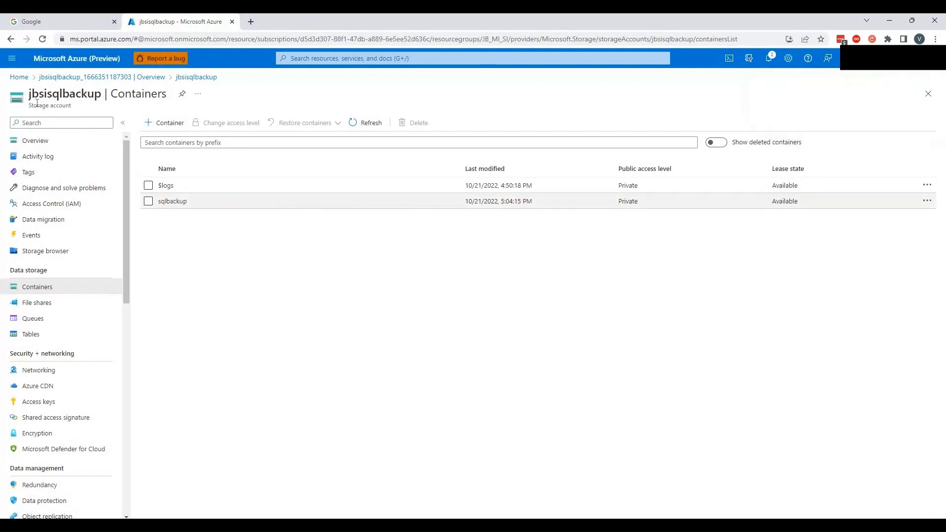
- Copy the URL of the sqlbackup container from its properties
left_click(189, 206)
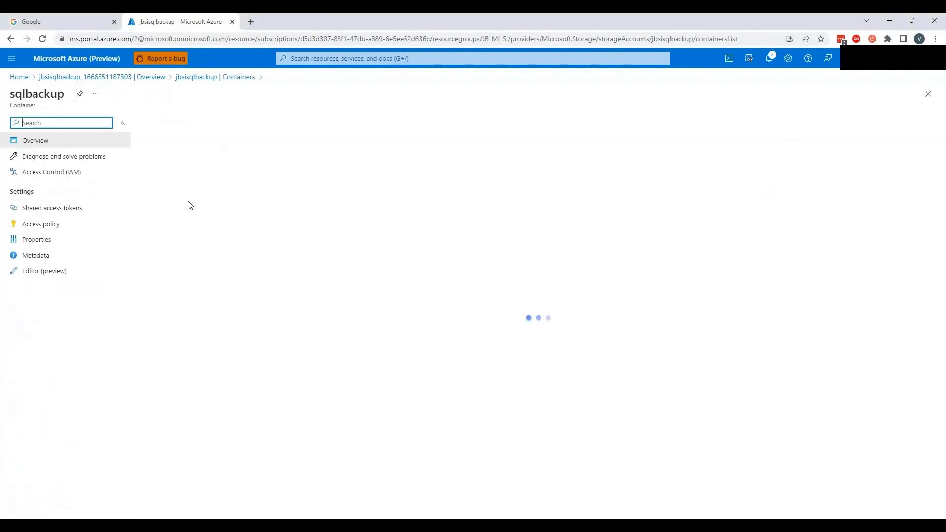
left_click(38, 241)
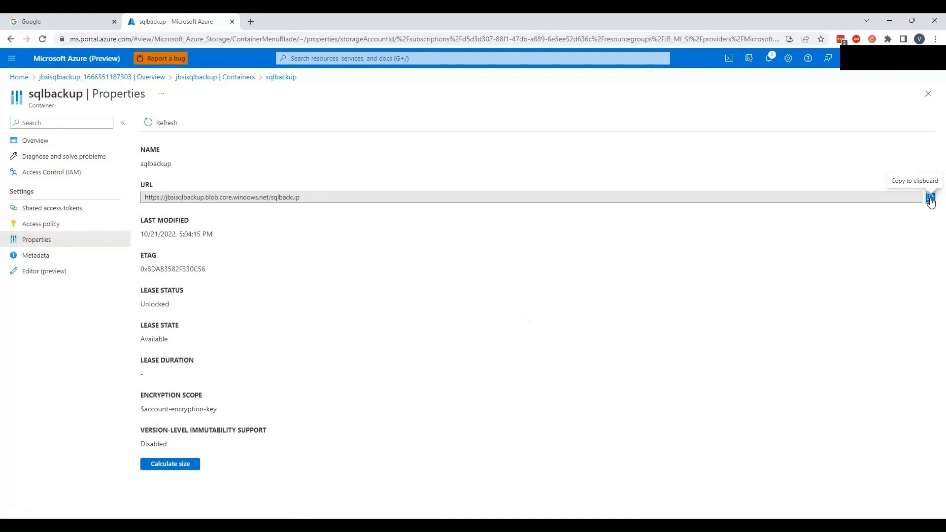
left_click(929, 198)
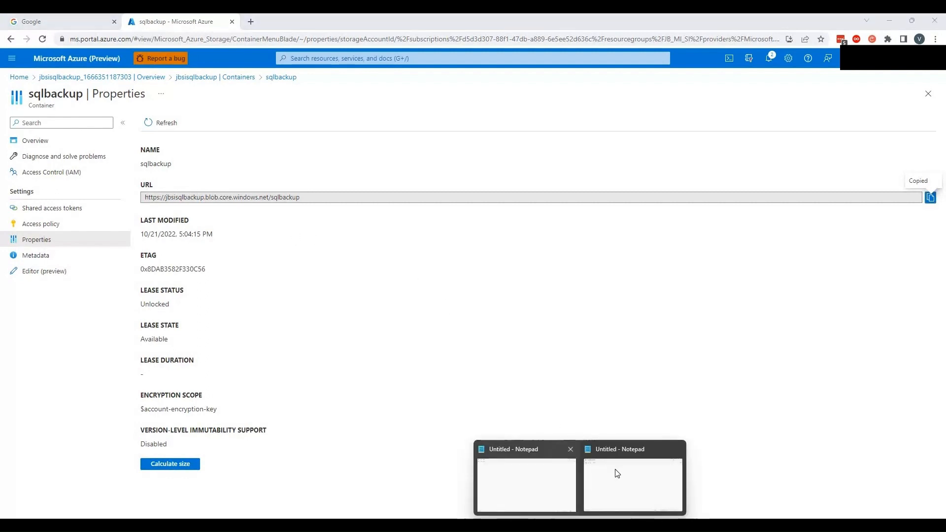
- Switch to an empty Notepad window and paste the container's URL under the heading URL
left_click(614, 472)
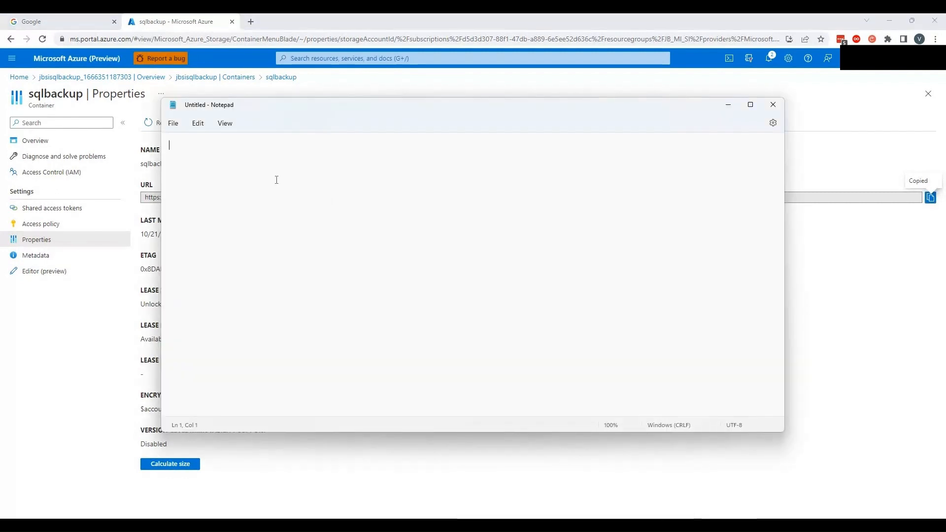
type("URL")
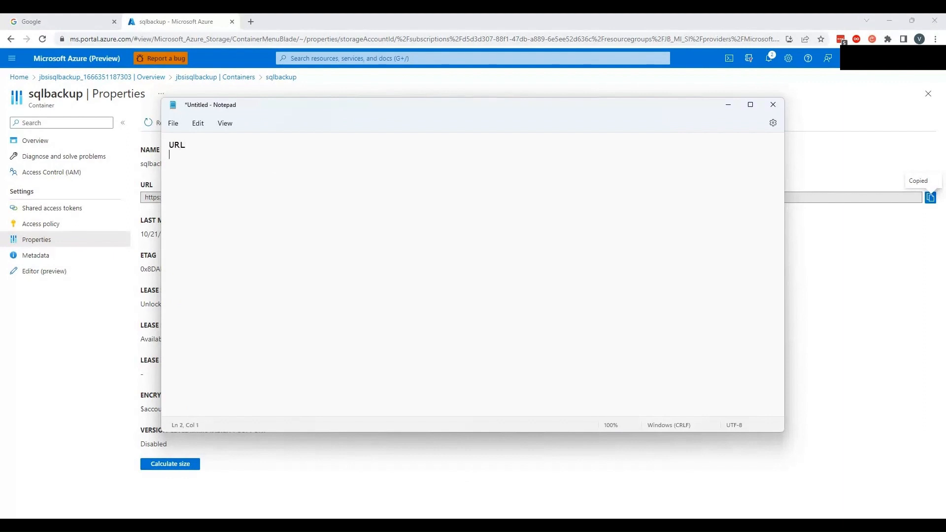
key("ctrl+v")
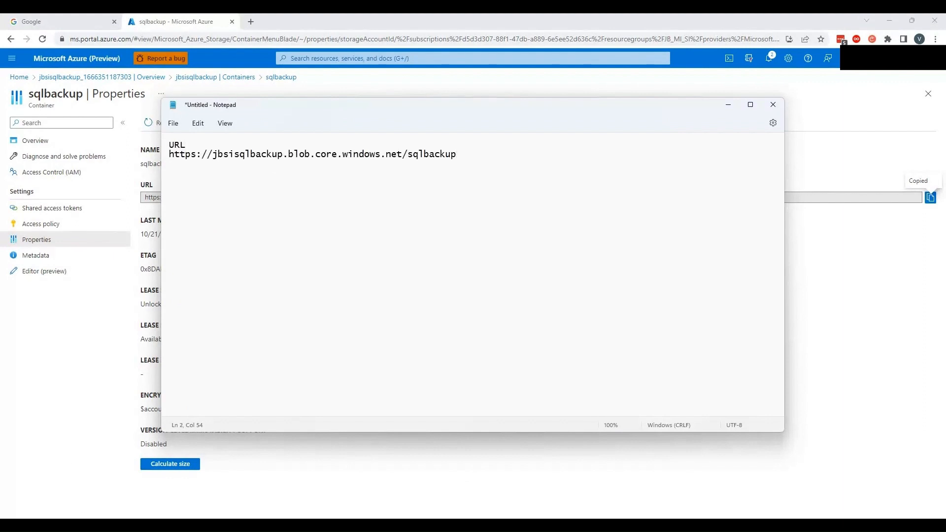
- Generate a shared access signature for the jbsisqlbackup account, allowing the Service, Container and Object resource types
left_click(198, 78)
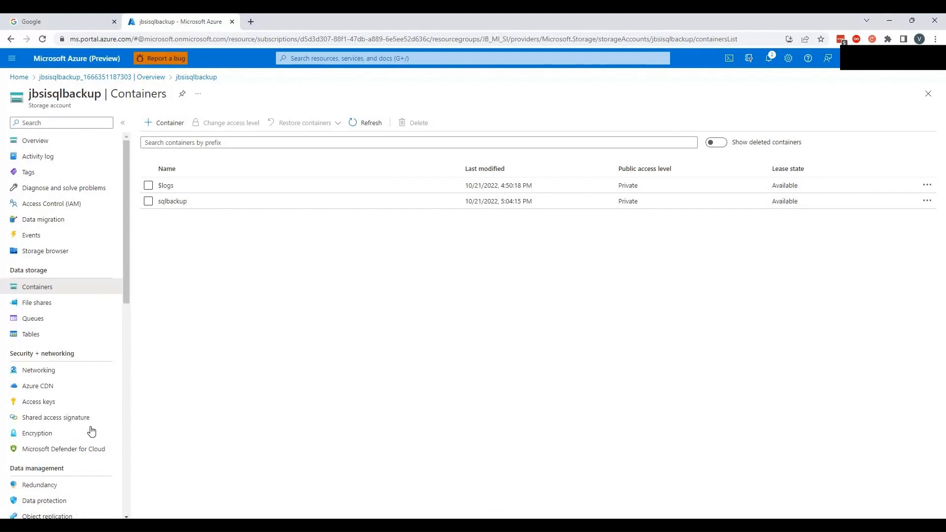
left_click(37, 420)
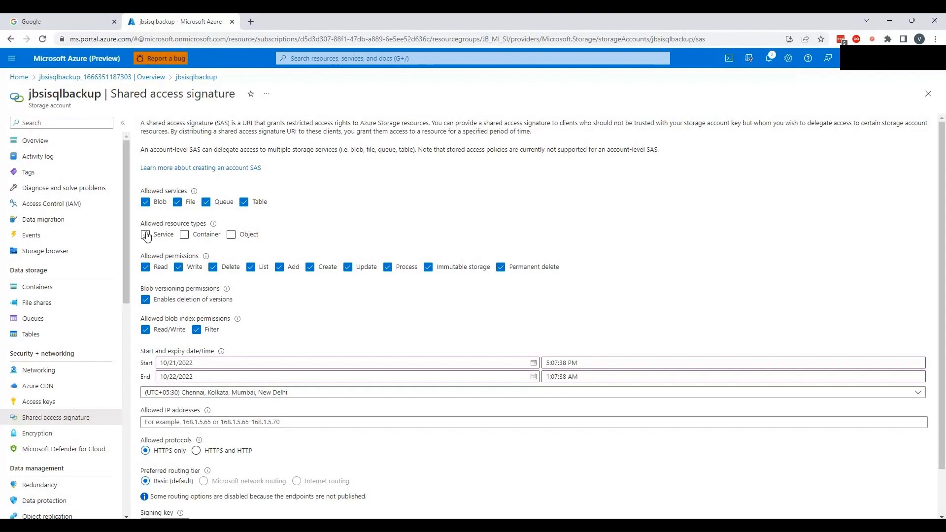
left_click(146, 235)
left_click(185, 236)
left_click(232, 236)
scroll(360, 235, "down", 2)
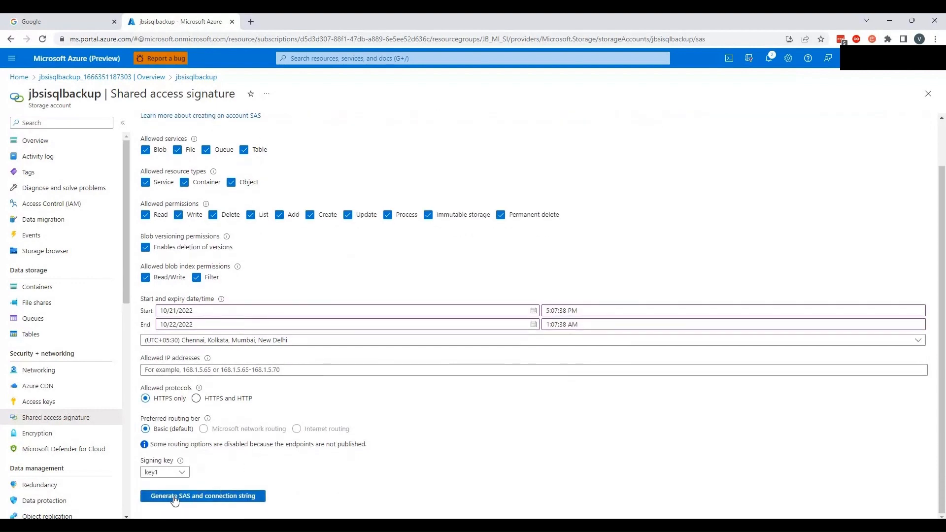
left_click(174, 497)
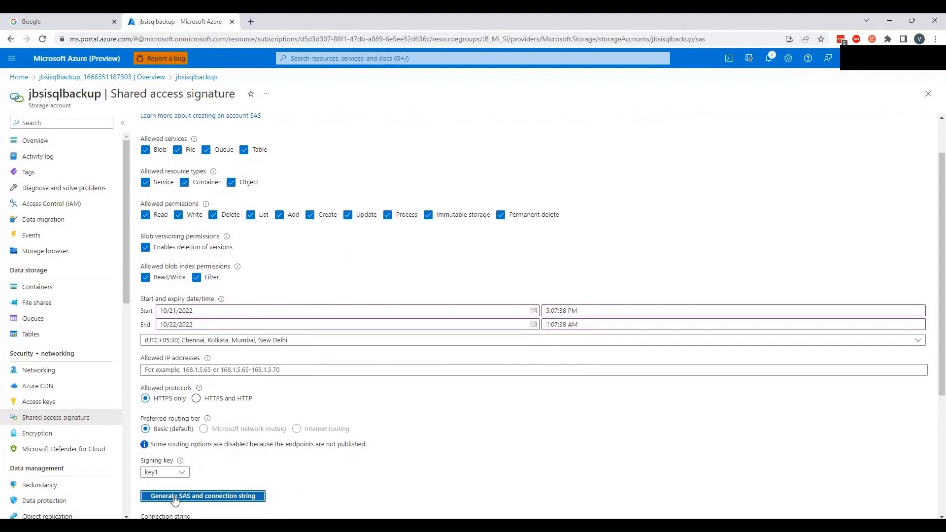
- Copy the generated SAS token and paste it into the Notepad notes under a new heading SAS Token
scroll(350, 384, "down", 4)
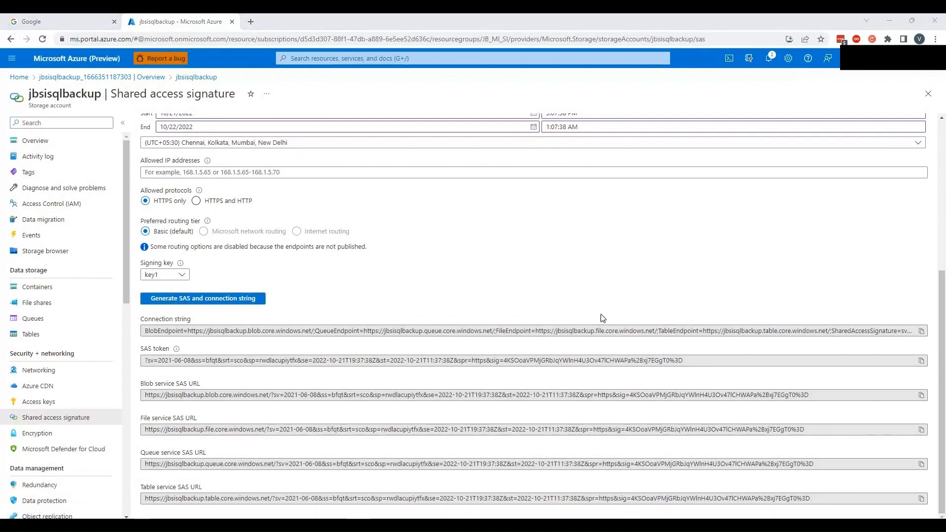
left_click(921, 361)
left_click(590, 525)
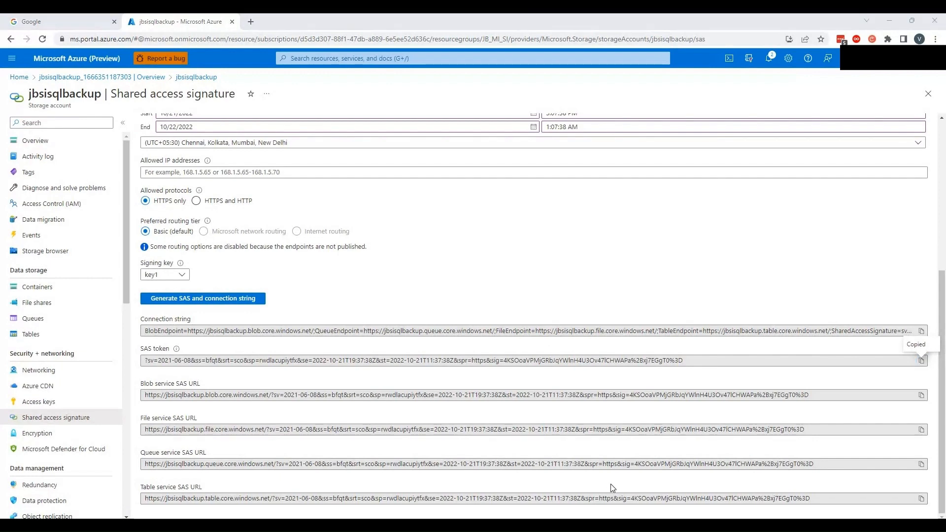
left_click(640, 483)
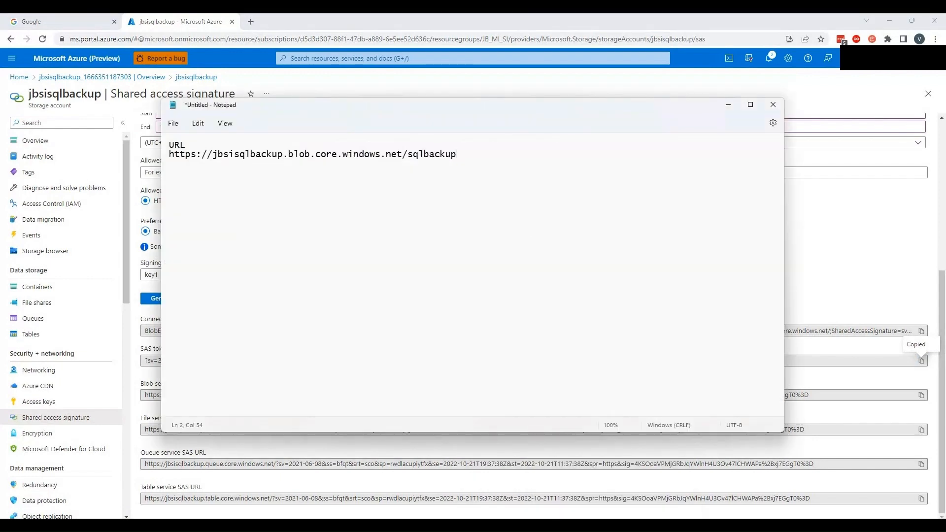
key("Return")
key("Return")
type("SAS Token")
key("Return")
key("Return")
key("ctrl+v")
- Copy the Blob service SAS URL from the portal and paste it into Notepad under the heading Blob Service SAS Url
left_click(170, 21)
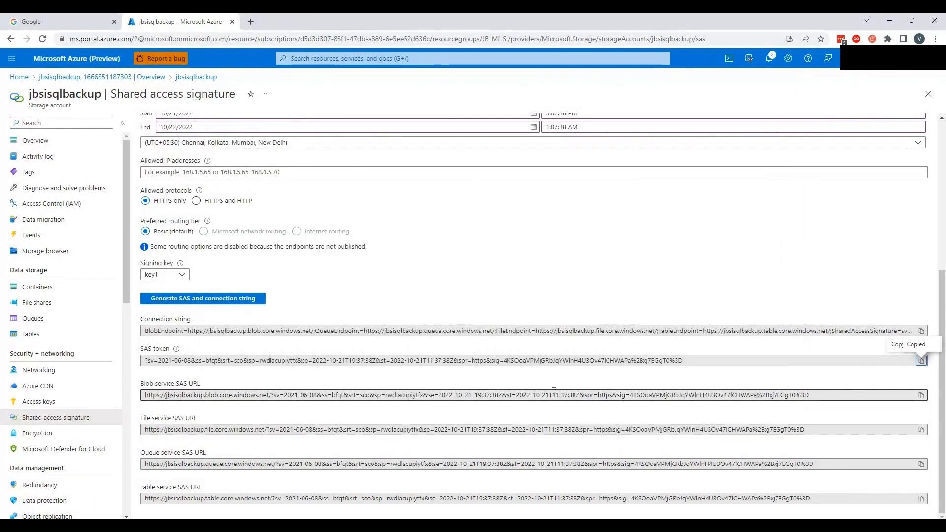
left_click(921, 395)
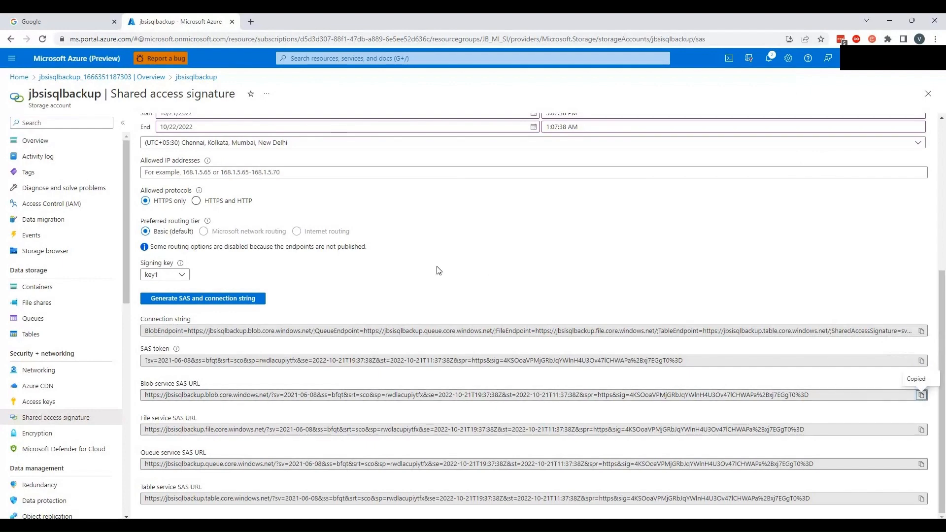
key("alt+Tab")
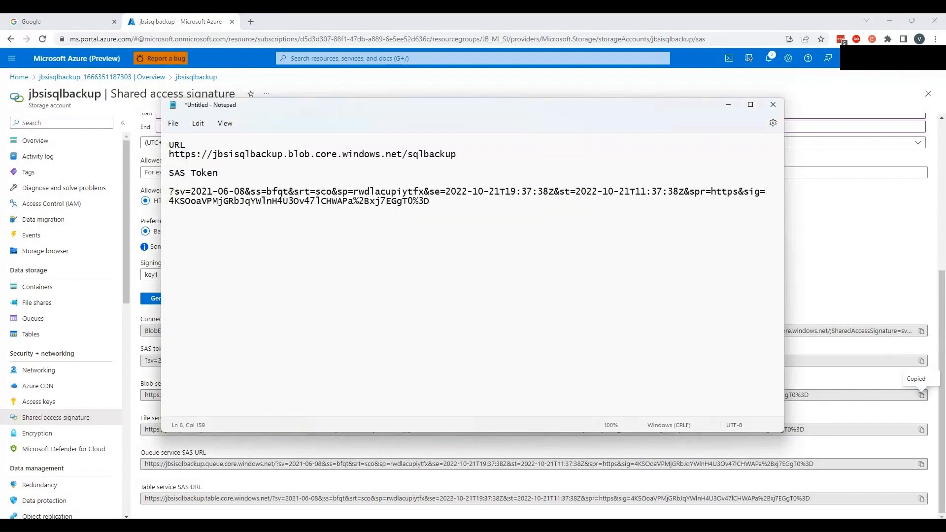
key("Return")
key("Return")
type("Blob Service SAS Url")
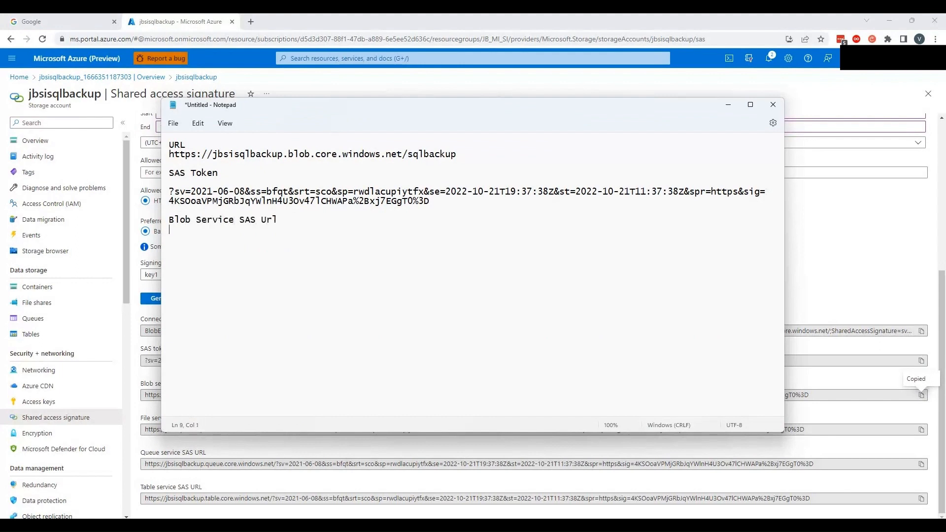
key("ctrl+v")
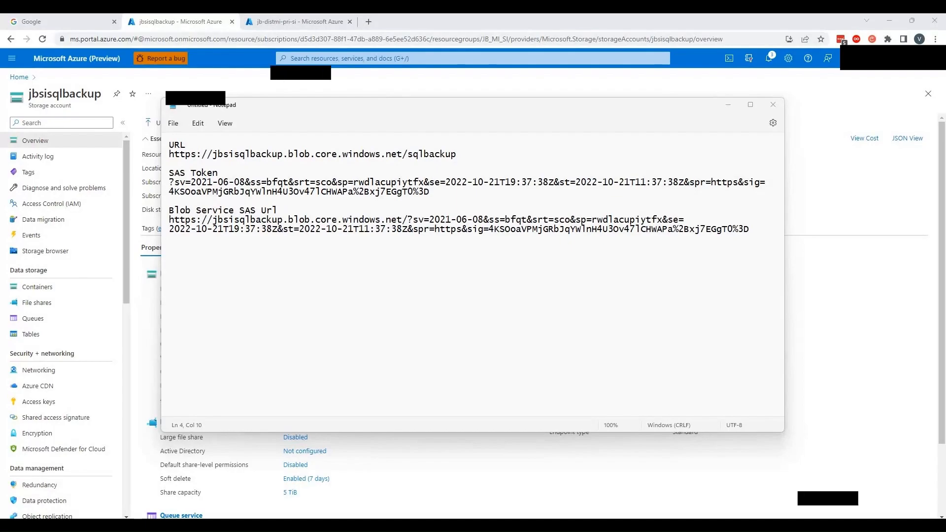
- Switch to SQL Server Management Studio and compare the container URL in the CREATE CREDENTIAL statement with the URL noted in Notepad
left_click(102, 525)
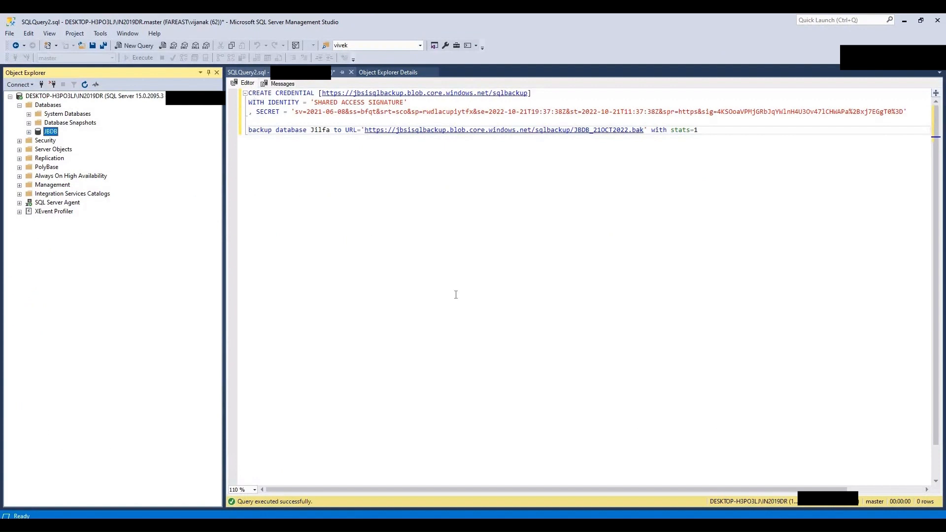
key("alt+Tab")
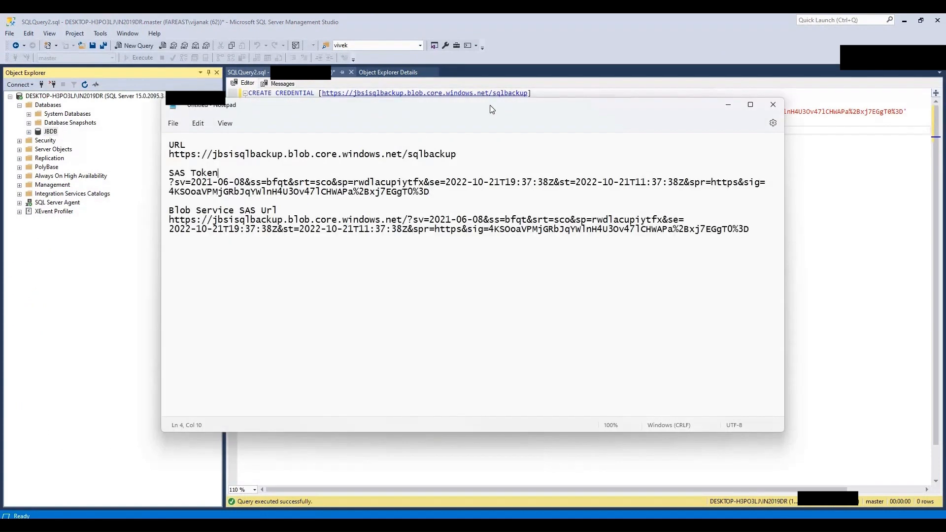
left_click_drag(490, 105, 570, 198)
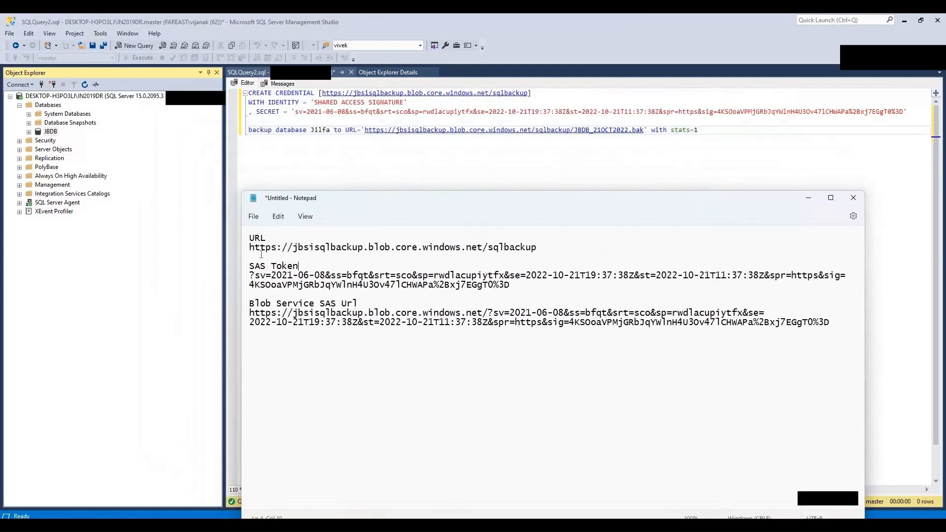
left_click_drag(249, 247, 538, 249)
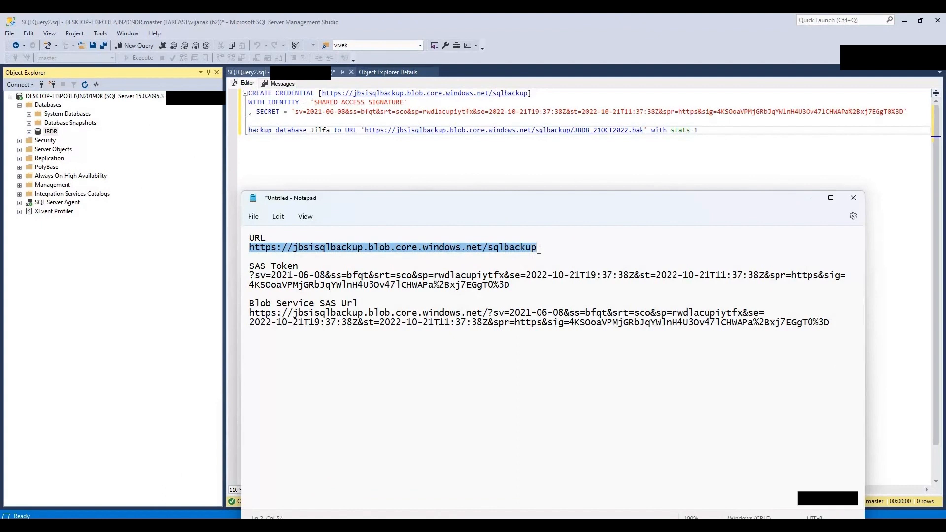
left_click_drag(528, 93, 323, 93)
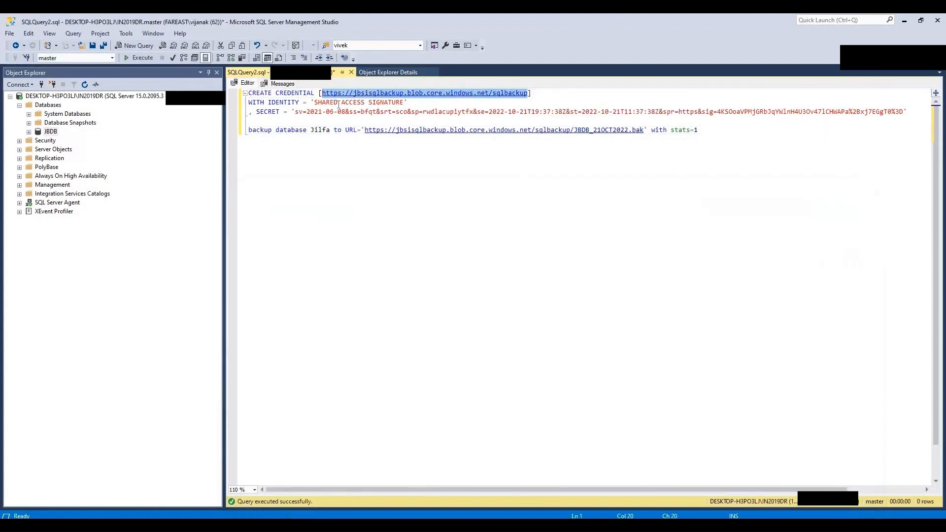
left_click(527, 92)
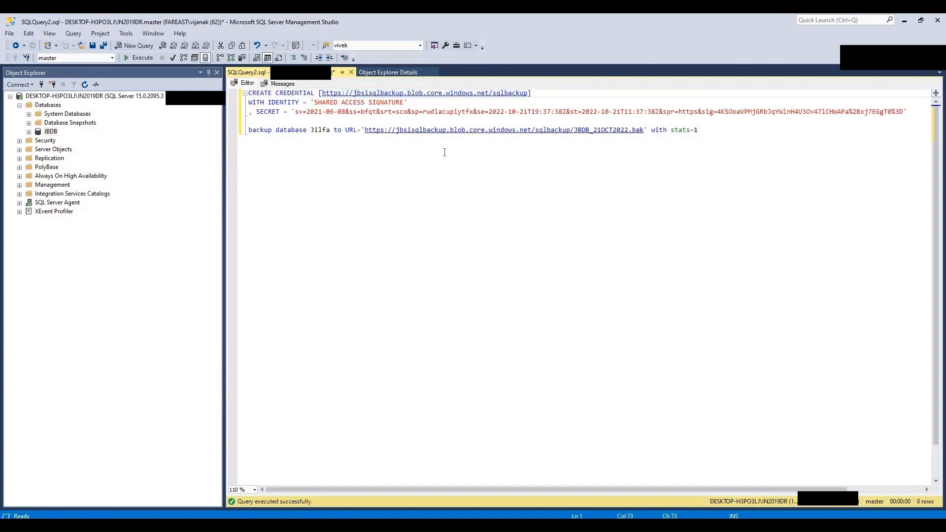
- Paste the SAS token from Notepad, without its leading question mark, as the SECRET value of the CREATE CREDENTIAL statement
key("alt+Tab")
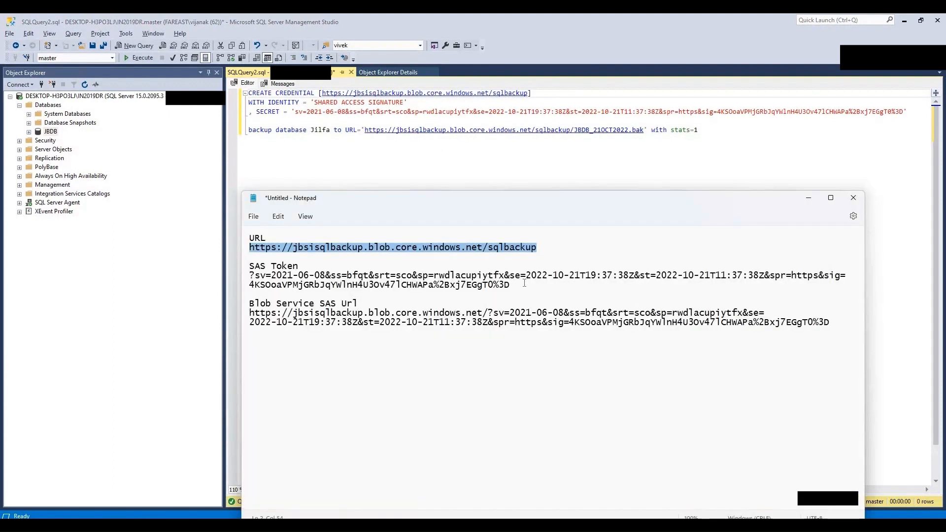
left_click_drag(510, 285, 257, 276)
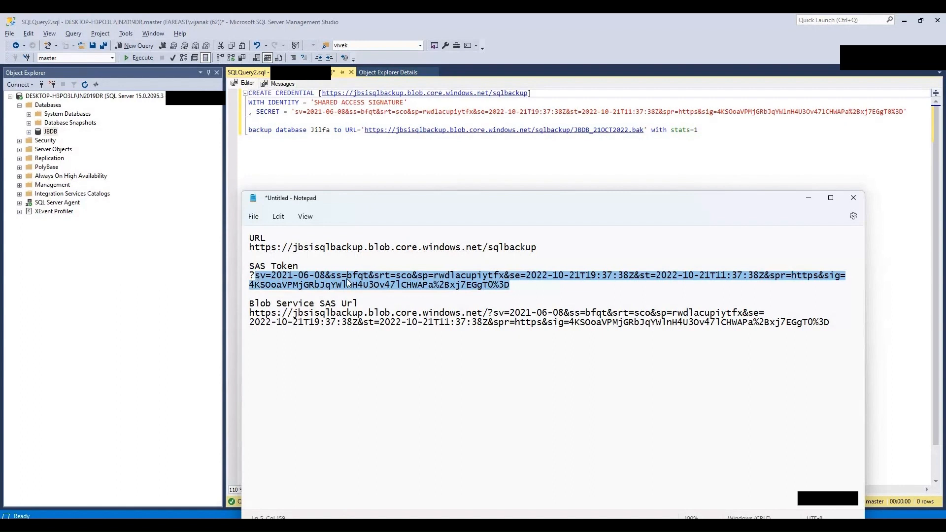
left_click(295, 113)
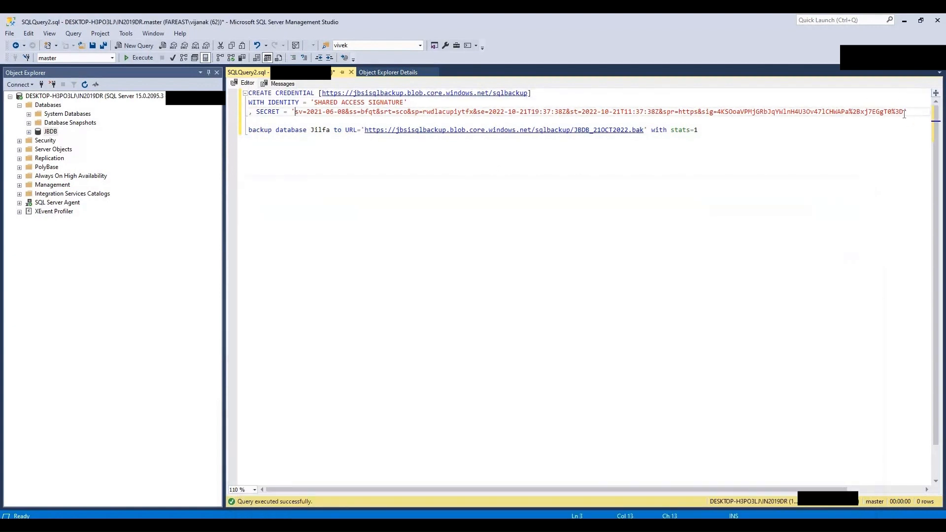
left_click_drag(295, 113, 904, 112)
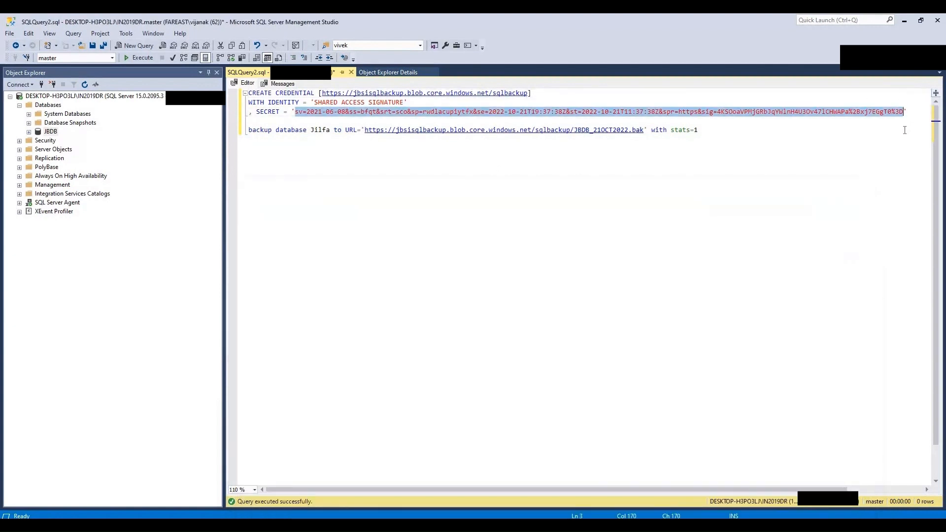
key("ctrl+v")
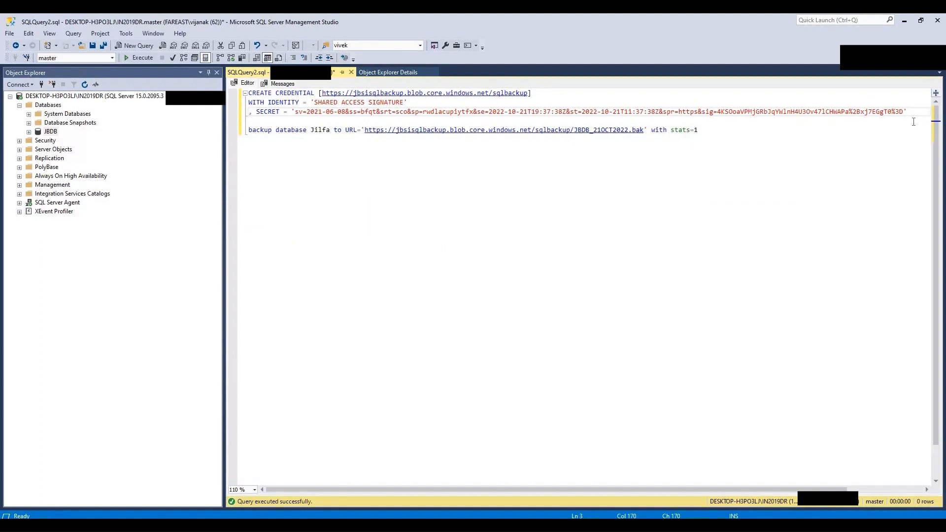
- Execute only the CREATE CREDENTIAL statement for the sqlbackup container URL
key("F8")
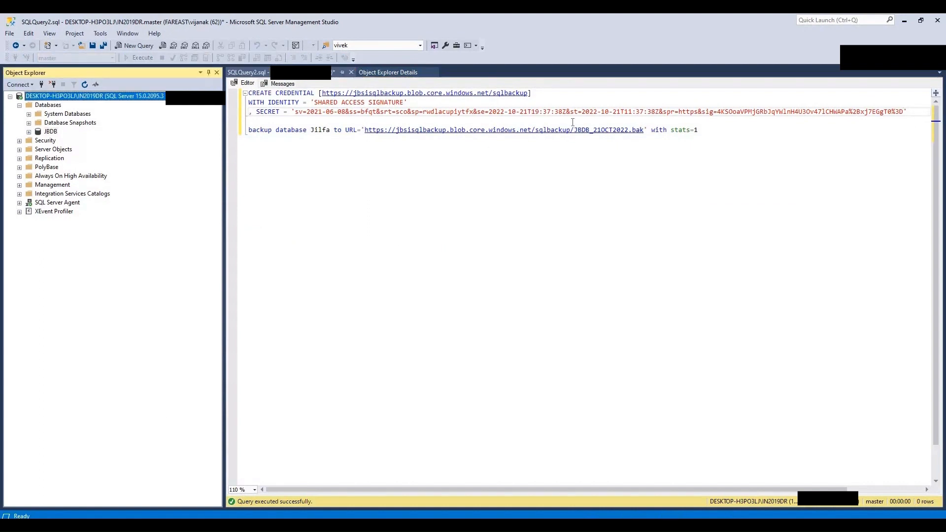
left_click_drag(908, 112, 240, 97)
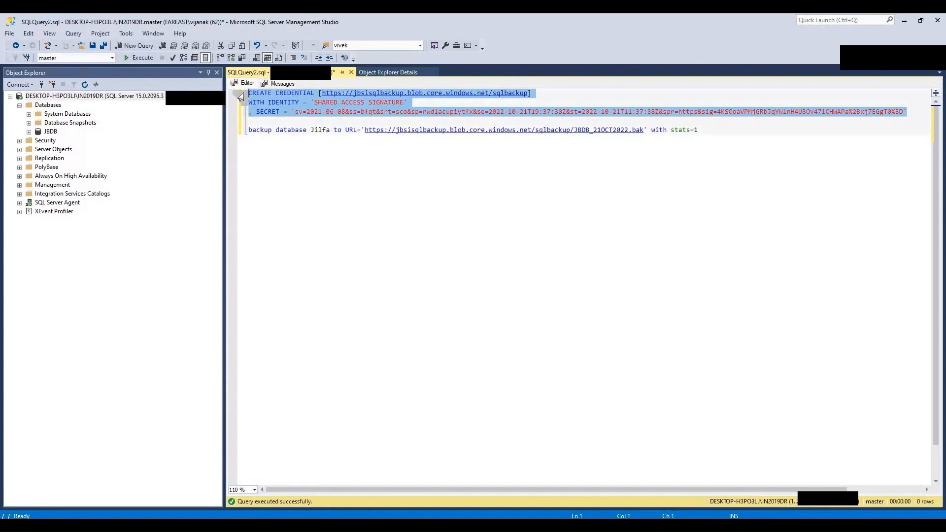
key("F5")
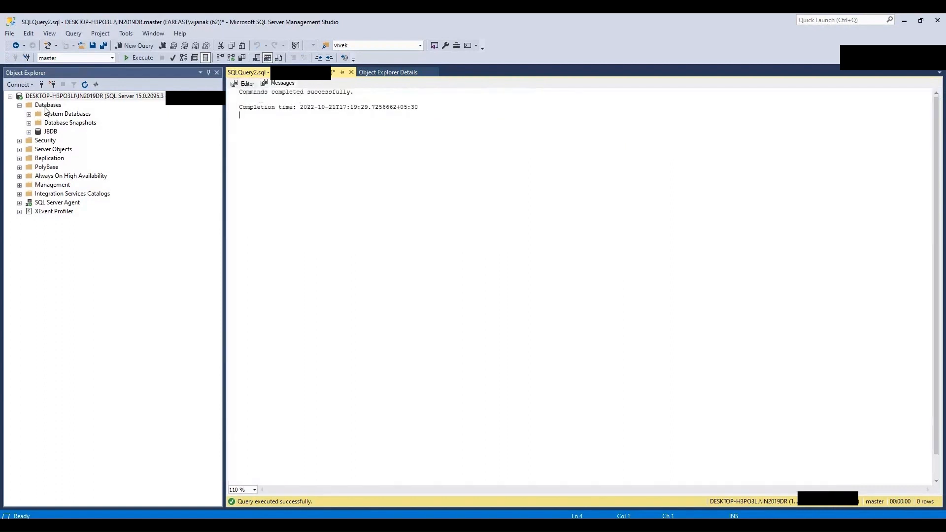
- Refresh the server's object tree and expand Security and Credentials to check for the new credential
left_click(85, 85)
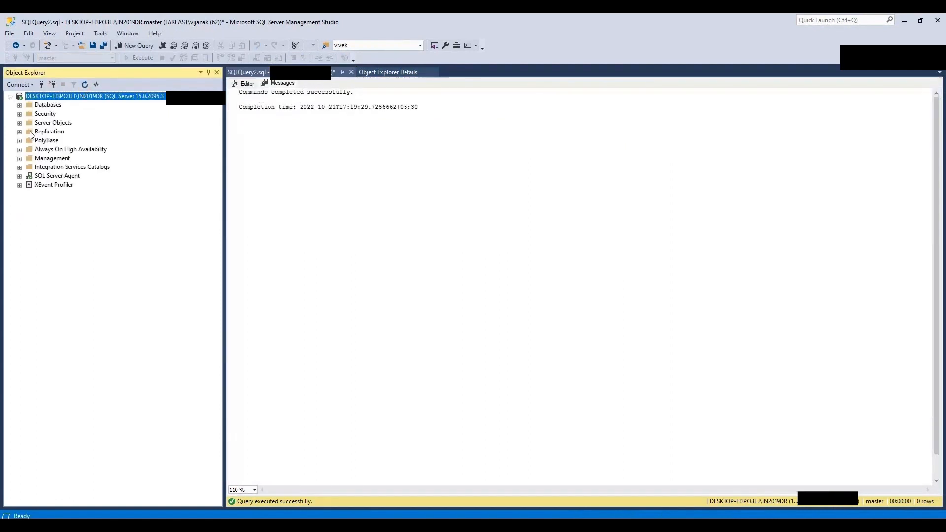
left_click(20, 114)
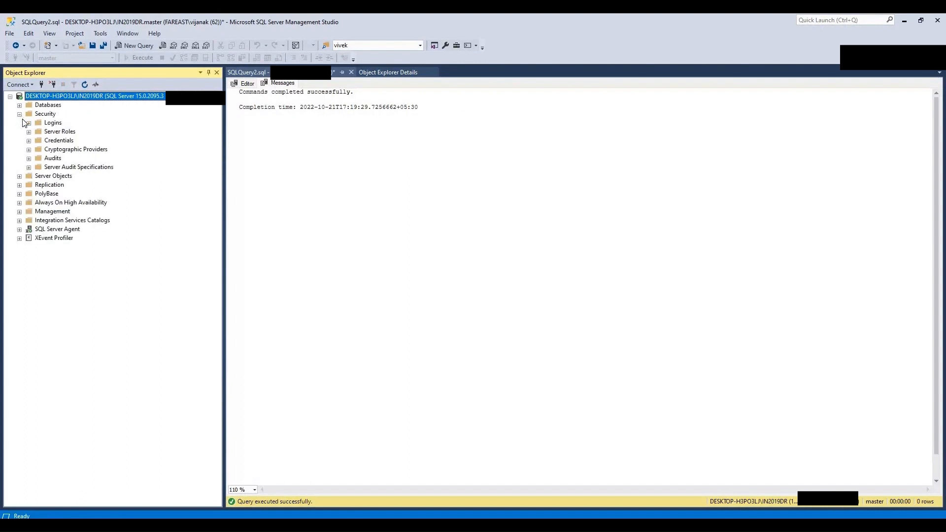
left_click(28, 140)
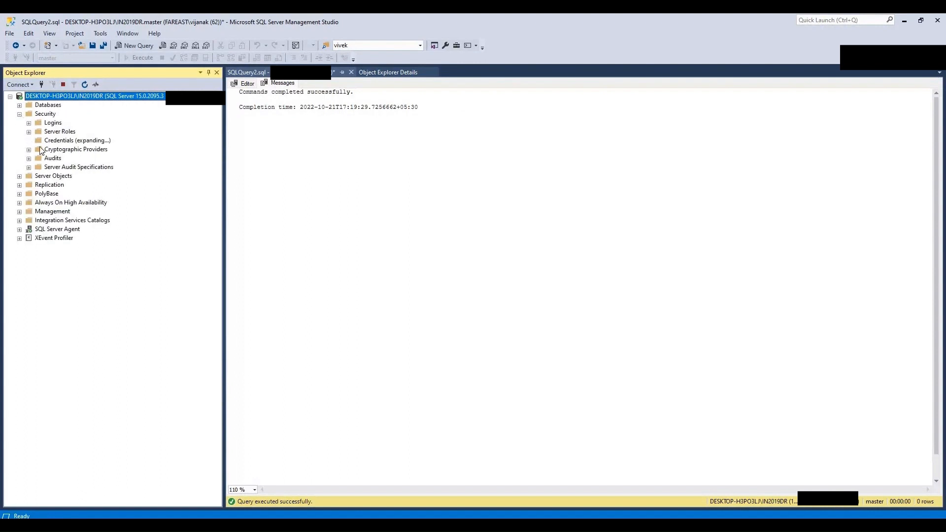
- Return to the query script and change the database name in the backup statement to JBDB
left_click(246, 83)
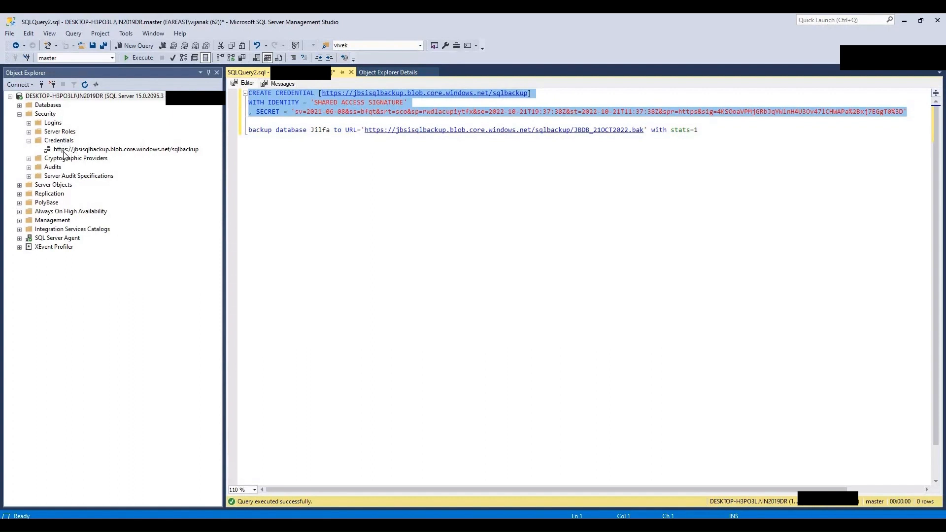
left_click(721, 132)
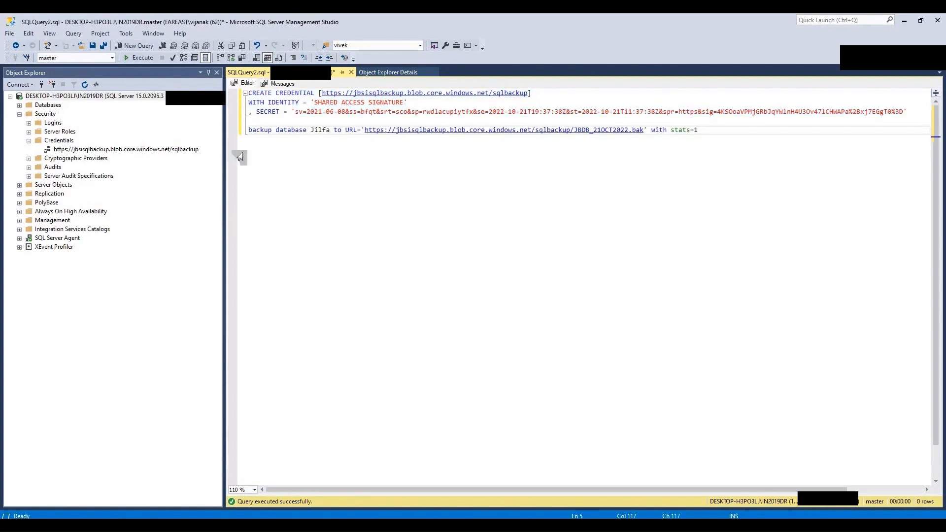
left_click(20, 106)
double_click(326, 130)
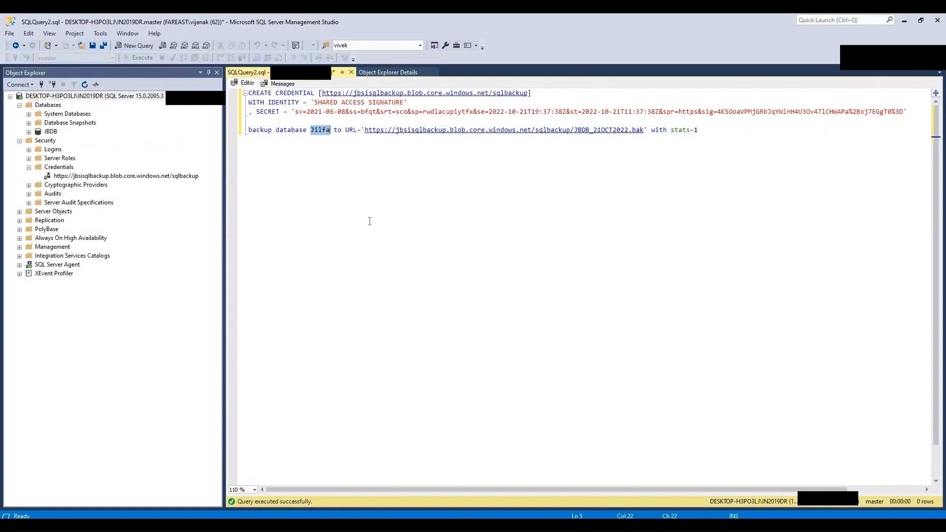
type("JBDB")
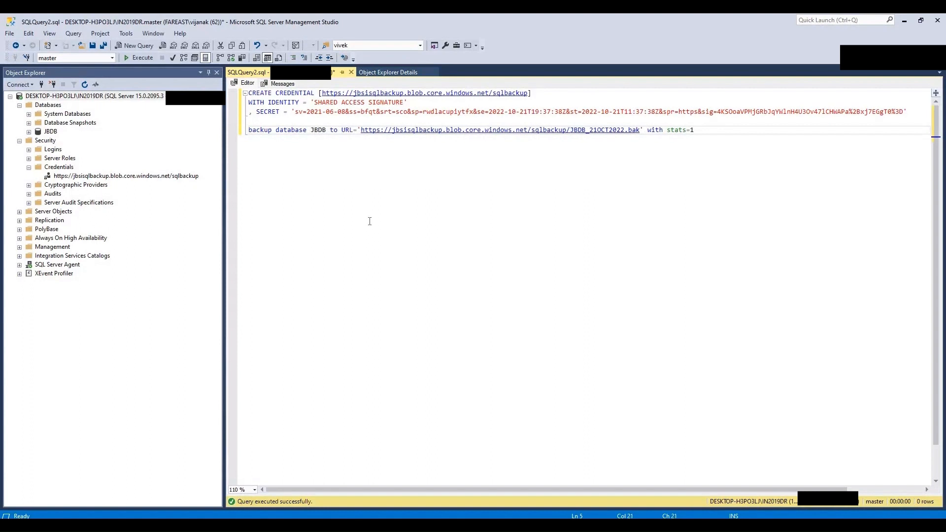
- Examine the general properties of the JBDB database, including its size, and close them
right_click(50, 132)
left_click(86, 286)
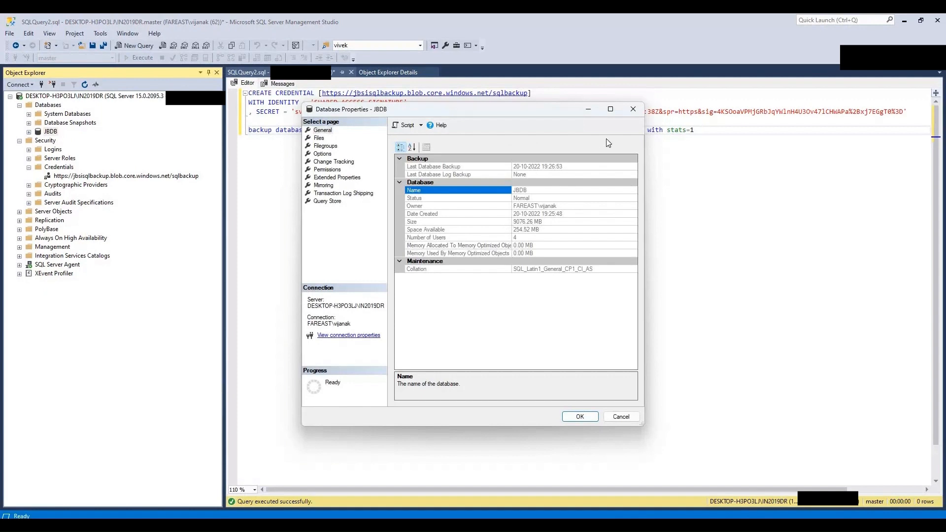
left_click(632, 109)
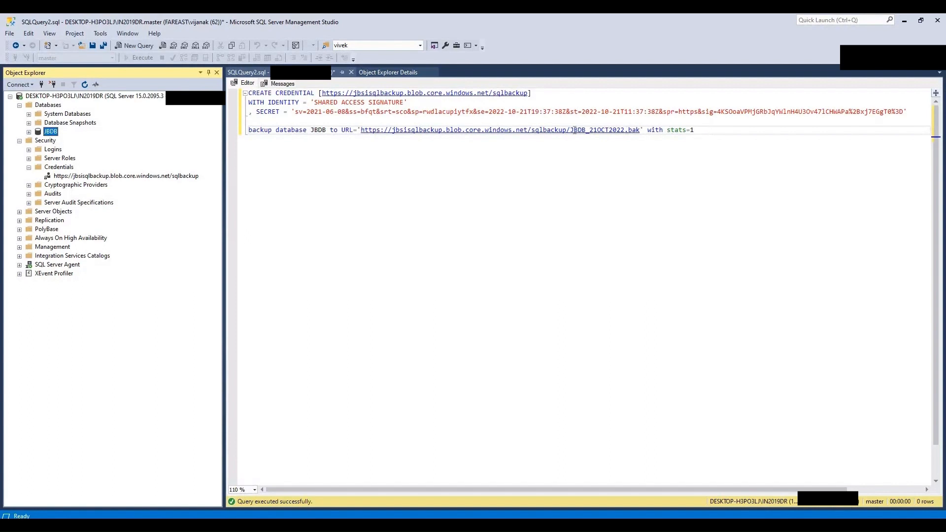
- Execute only the statement backing up JBDB to JBDB_21OCT2022.bak in the sqlbackup container, and show its progress messages
left_click(711, 131)
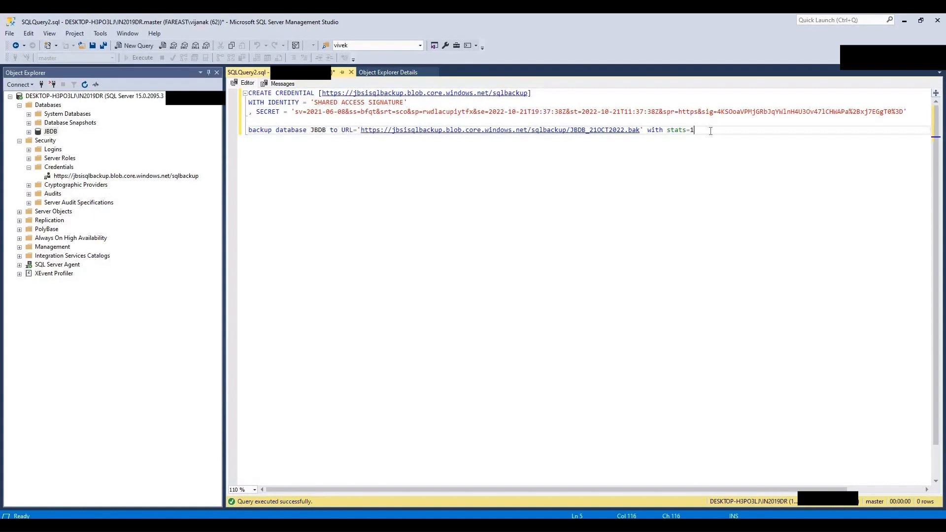
key("shift+Home")
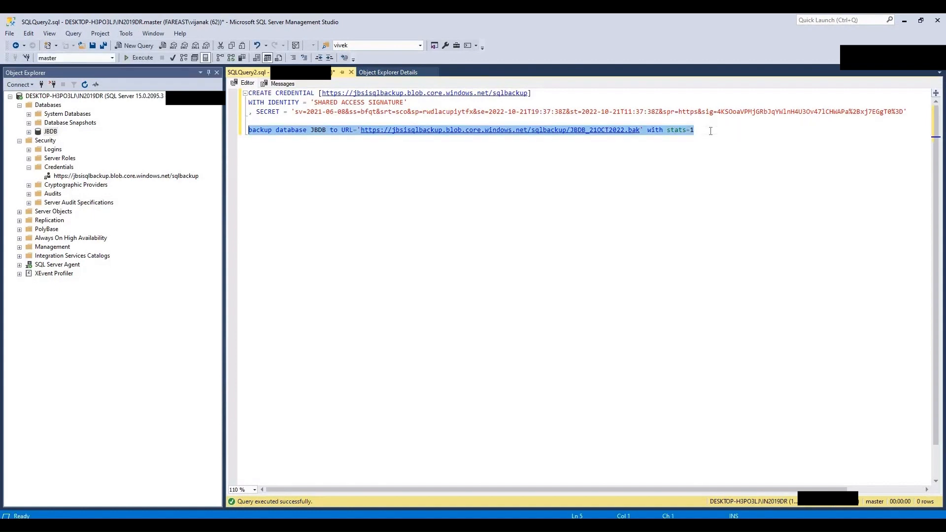
key("F5")
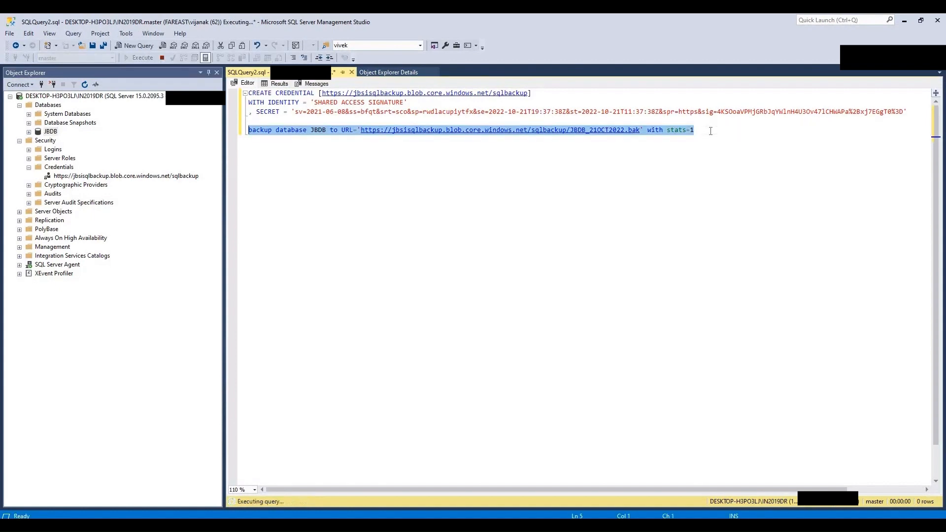
left_click(310, 84)
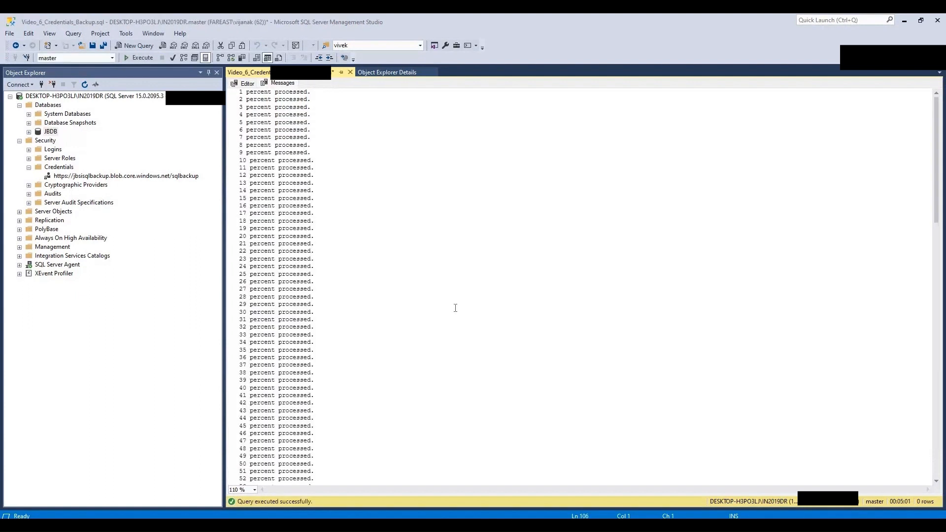
- Review the rest of the backup messages, and check the sqlbackup container of jbsisqlbackup in the Azure portal for the backup file
scroll(424, 309, "down", 20)
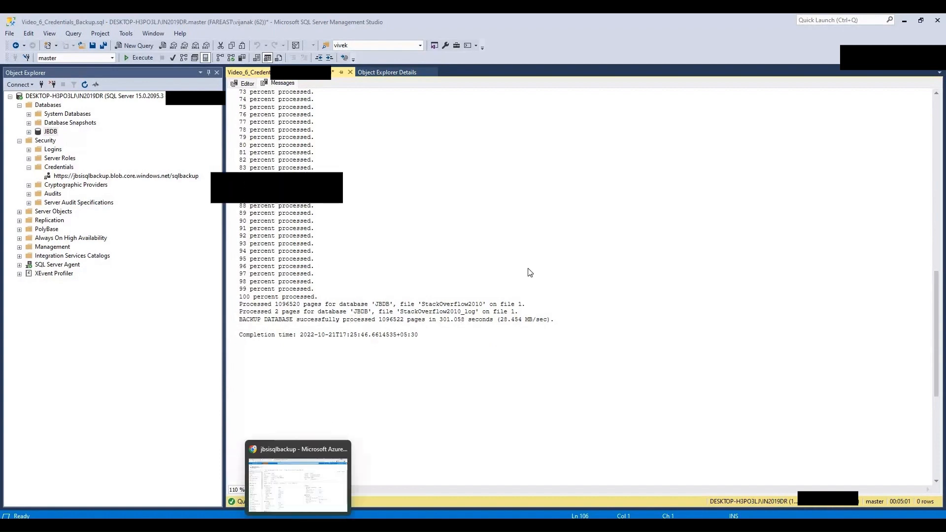
left_click(308, 477)
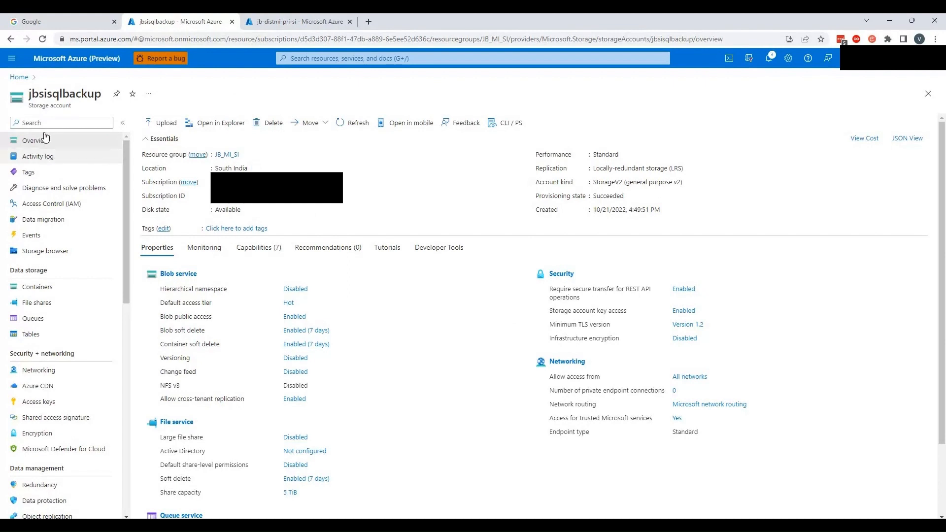
left_click(48, 288)
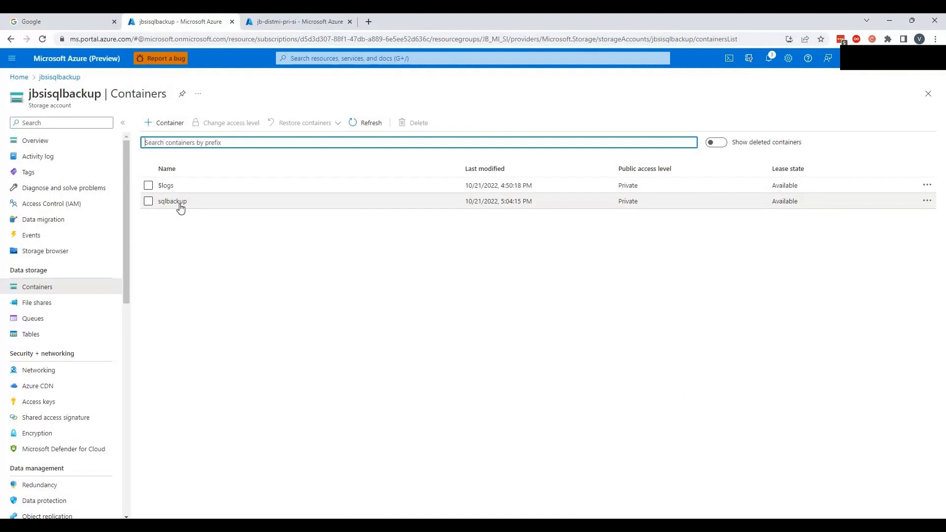
left_click(180, 206)
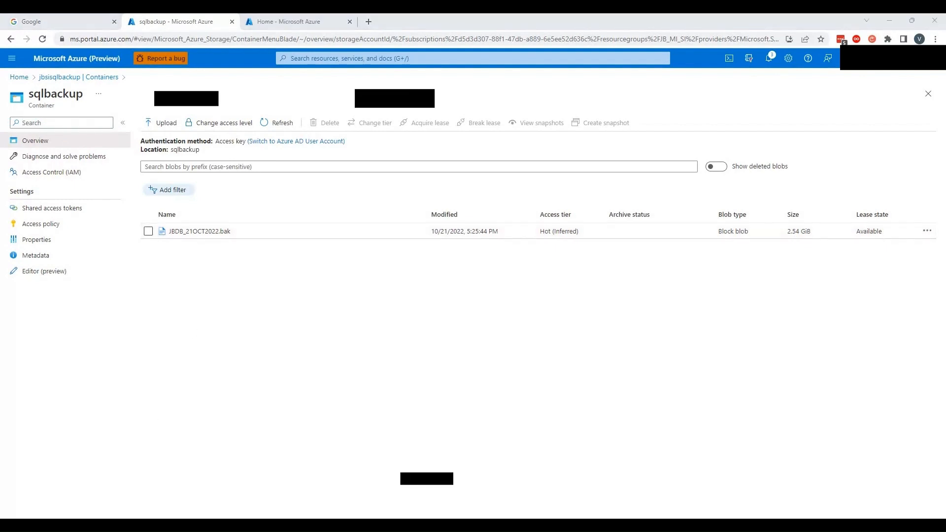
left_click(175, 448)
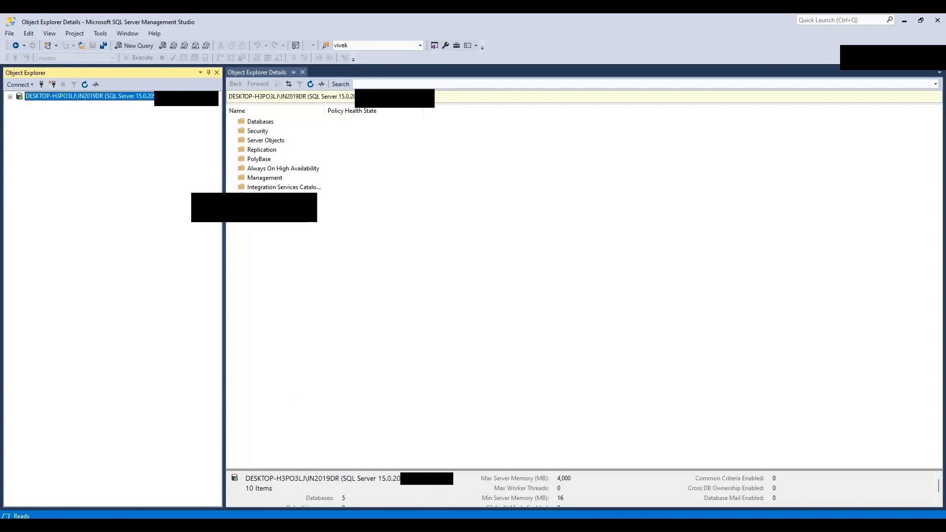
- Open the networking settings of the SQL managed instance jb-distmi-pri-si in the Azure portal
mouse_move(300, 526)
left_click(298, 480)
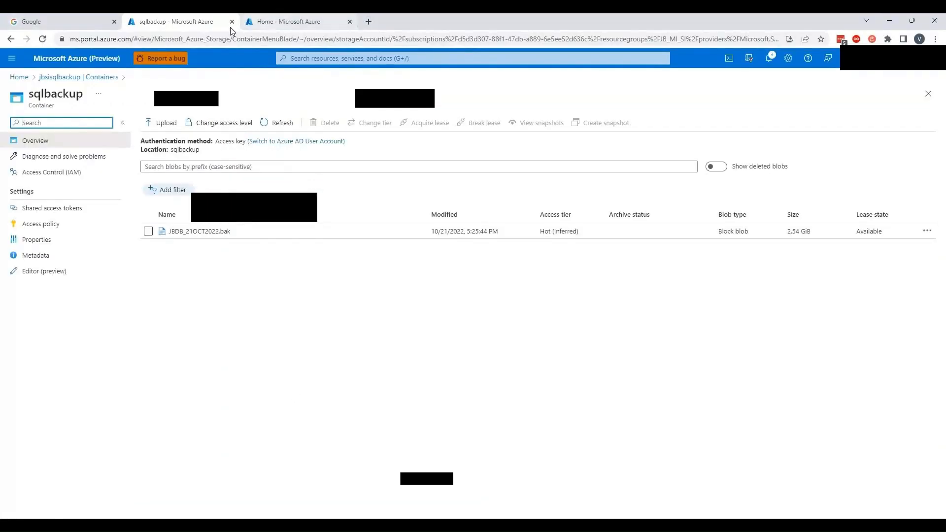
left_click(278, 20)
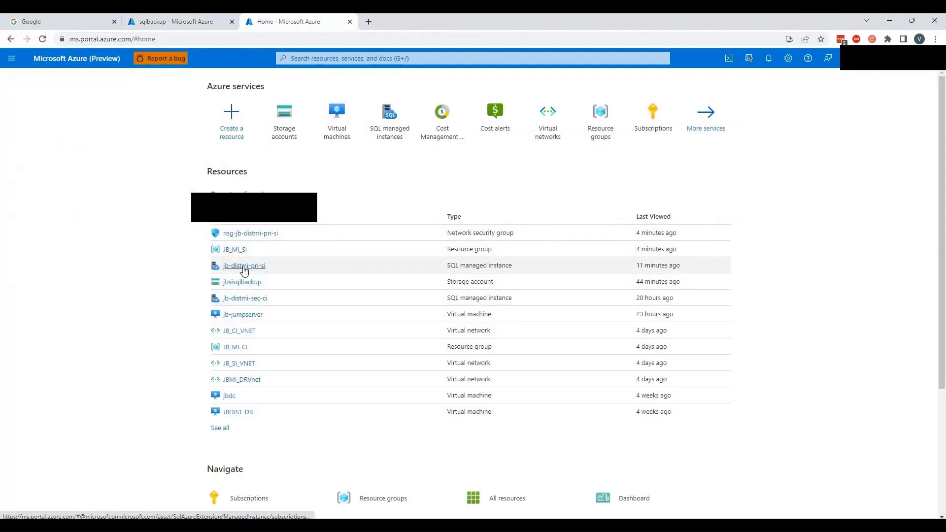
left_click(244, 269)
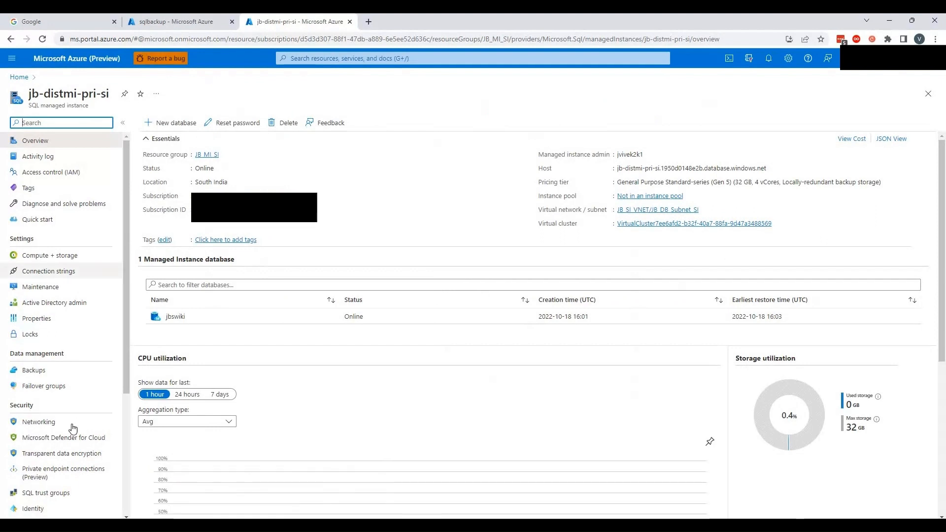
left_click(37, 423)
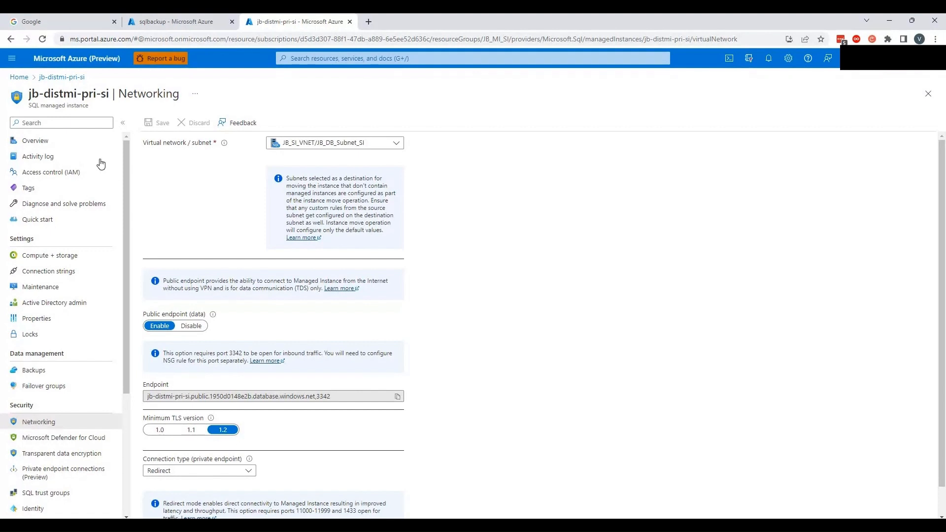
- Compare the overview and networking details of jb-distmi-pri-si, and copy its public endpoint address from the networking settings
left_click(55, 142)
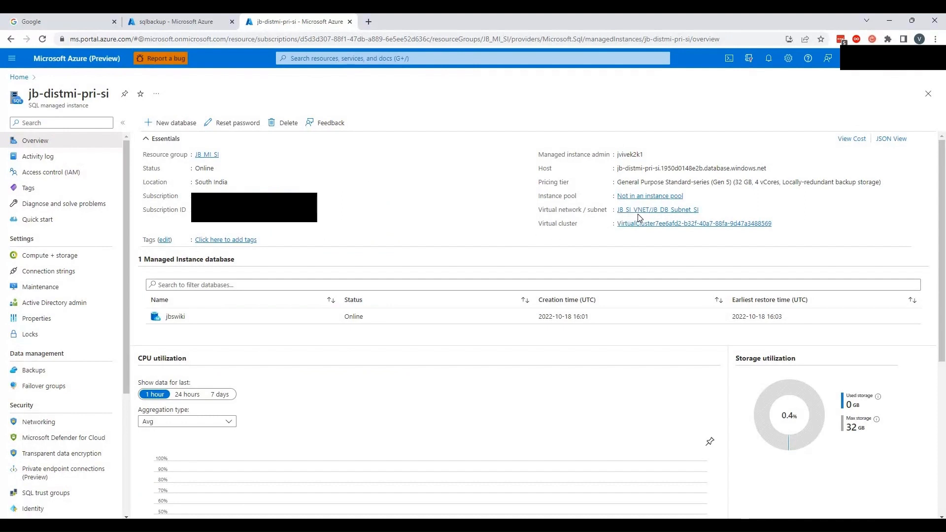
left_click(58, 421)
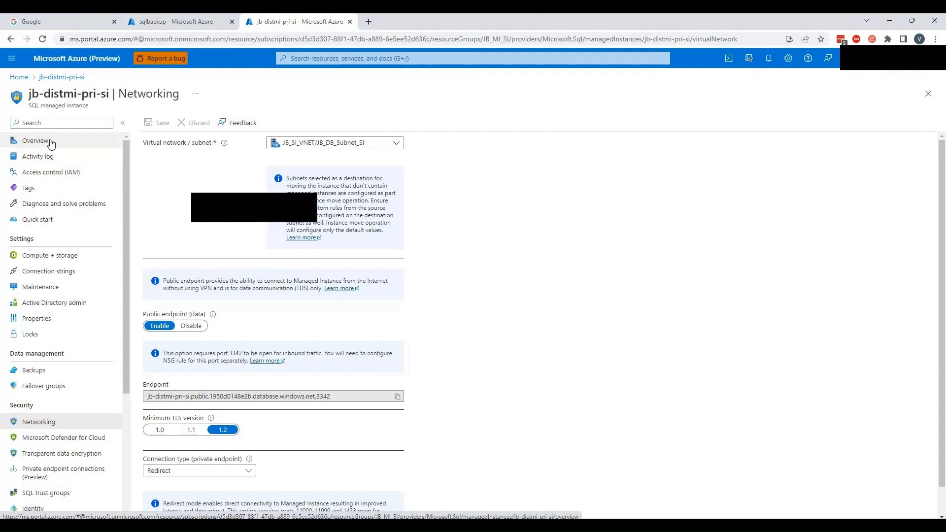
left_click(51, 142)
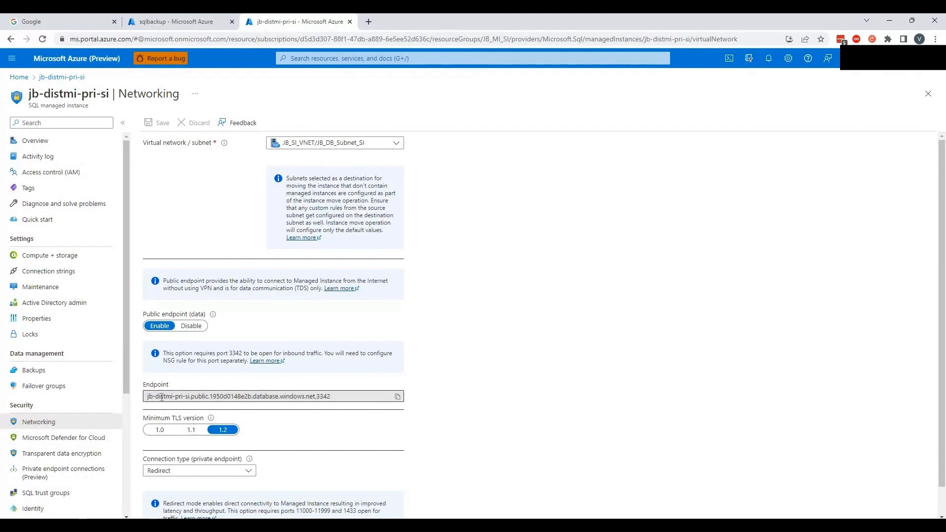
left_click(397, 397)
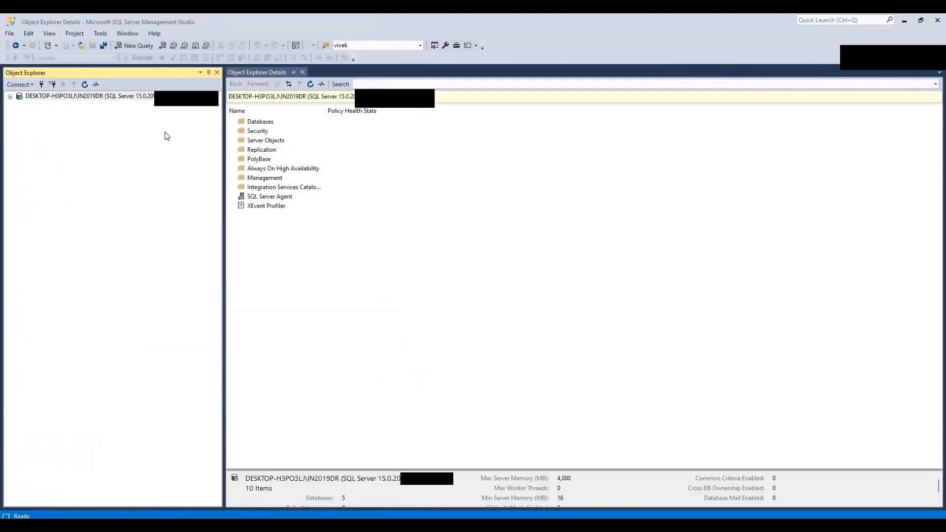
- In SQL Server Management Studio, try a Database Engine connection to the copied public endpoint with SQL Server Authentication, the admin login and its password
left_click(21, 85)
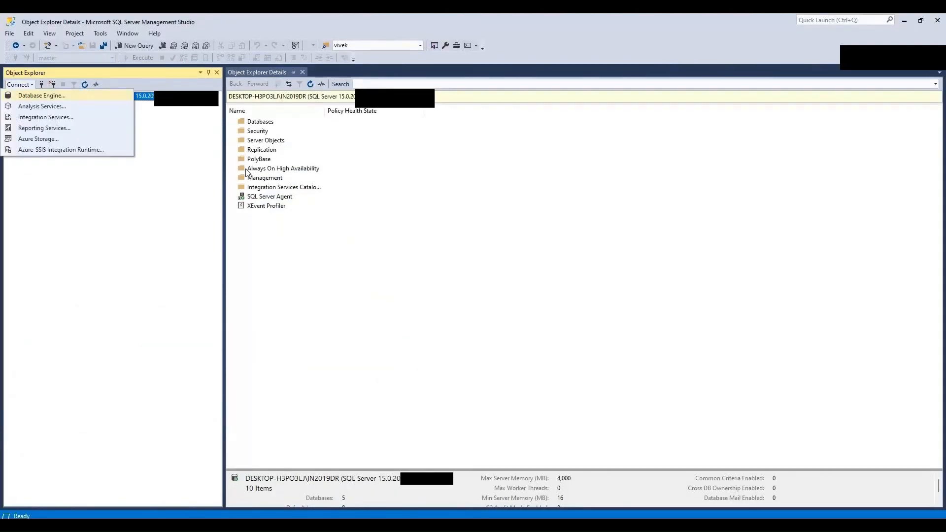
left_click(37, 93)
left_click(505, 216)
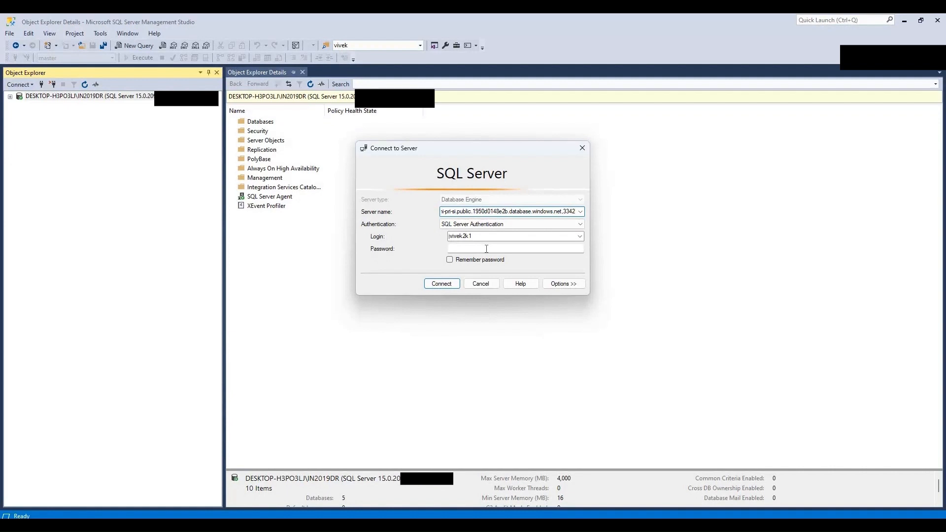
left_click(486, 249)
type("**")
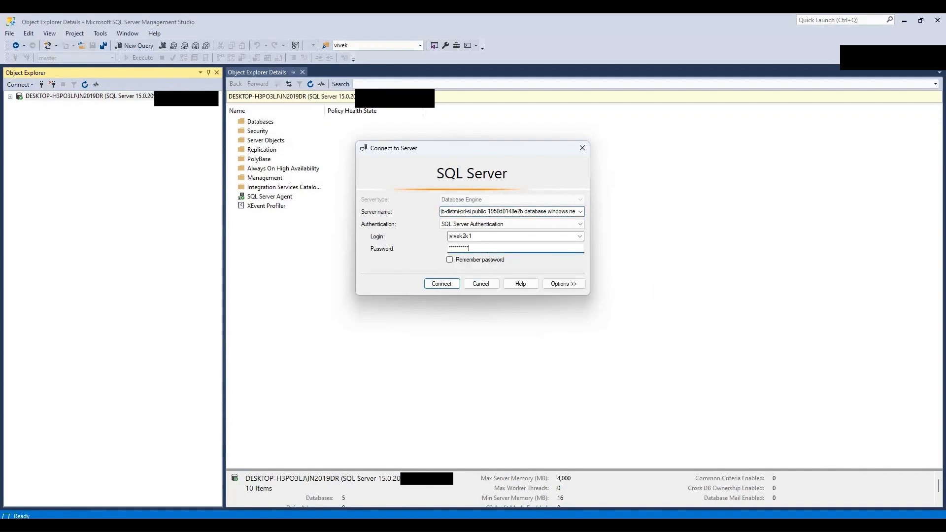
type("*************")
left_click(451, 282)
- Return to the networking settings in the Azure portal and check which inbound port the public endpoint requires
mouse_move(94, 527)
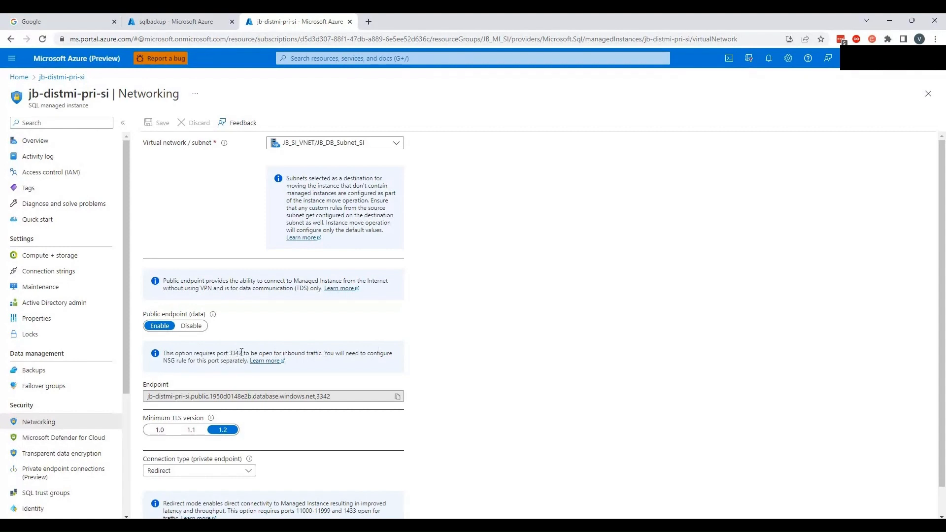
mouse_move(241, 353)
left_mouse_down()
mouse_move(222, 353)
mouse_move(229, 353)
left_mouse_up()
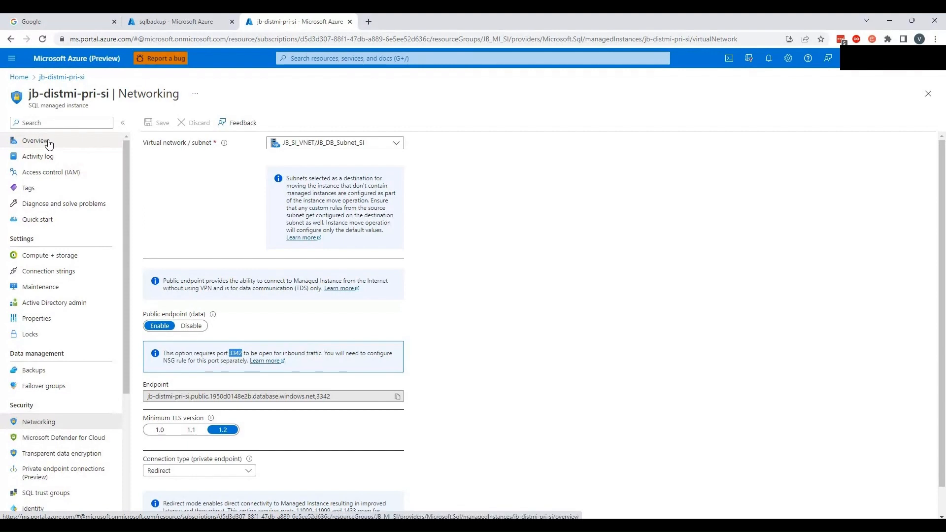
scroll(197, 246, "down", 1)
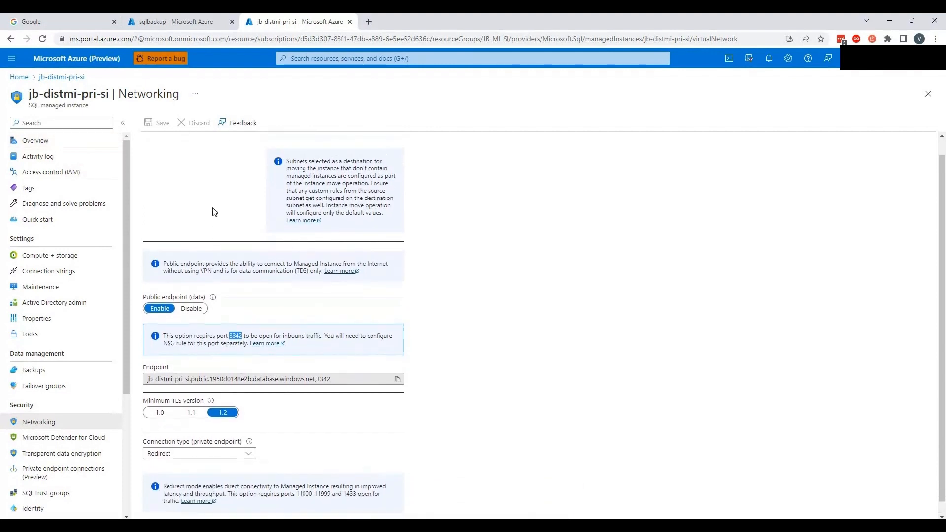
scroll(215, 212, "up", 1)
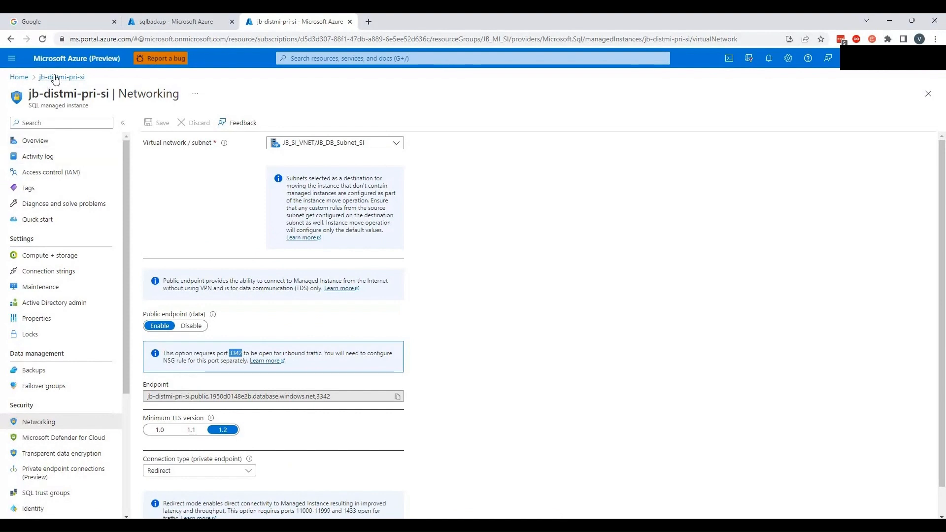
- Open the JB_MI_SI resource group, sort its resources by type, and open the inbound security rules of nsg-jb-distmi-pri-si
left_click(18, 77)
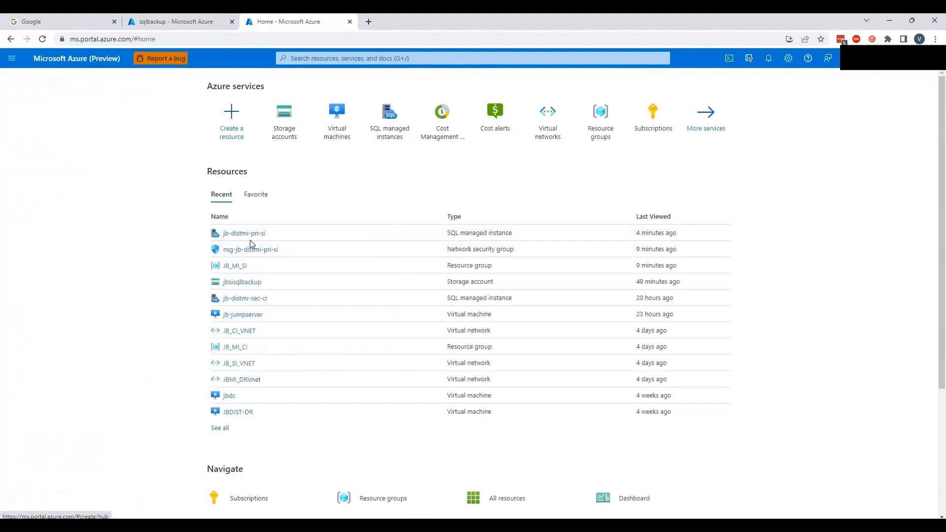
left_click(239, 266)
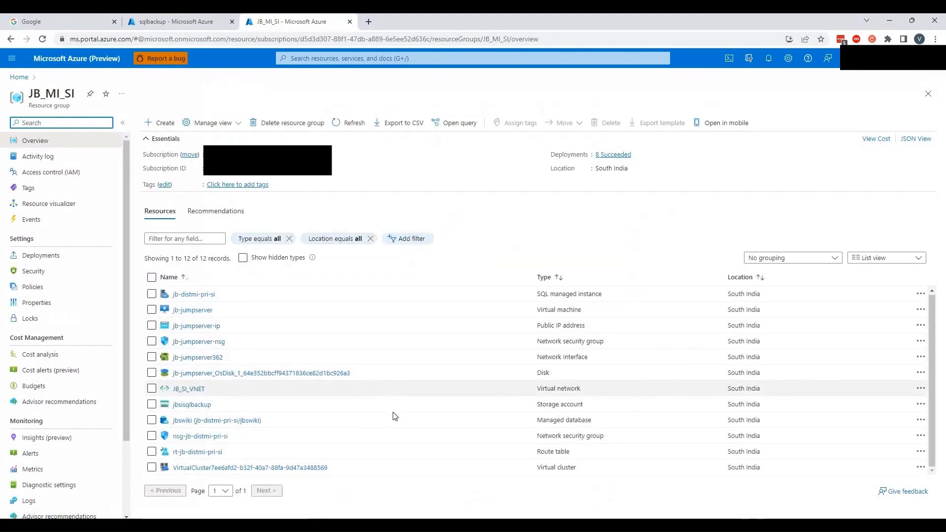
left_click(555, 277)
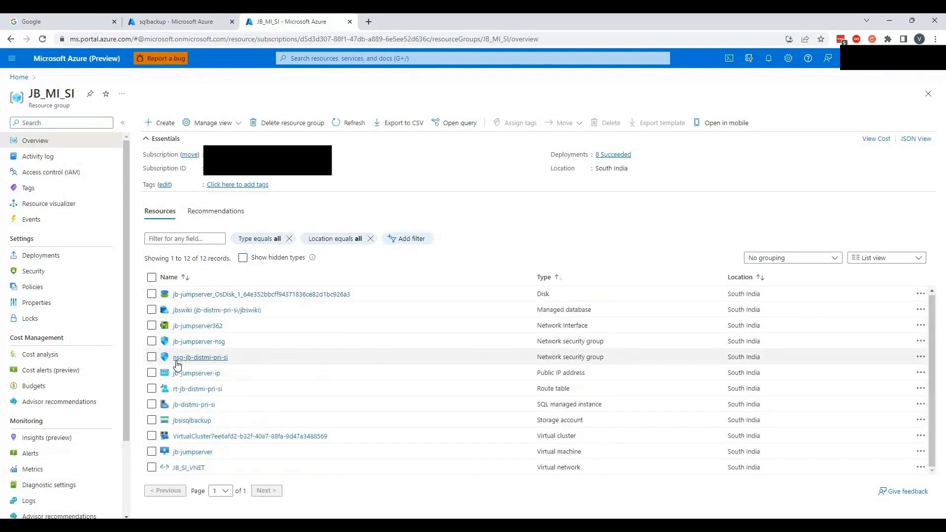
left_click(206, 358)
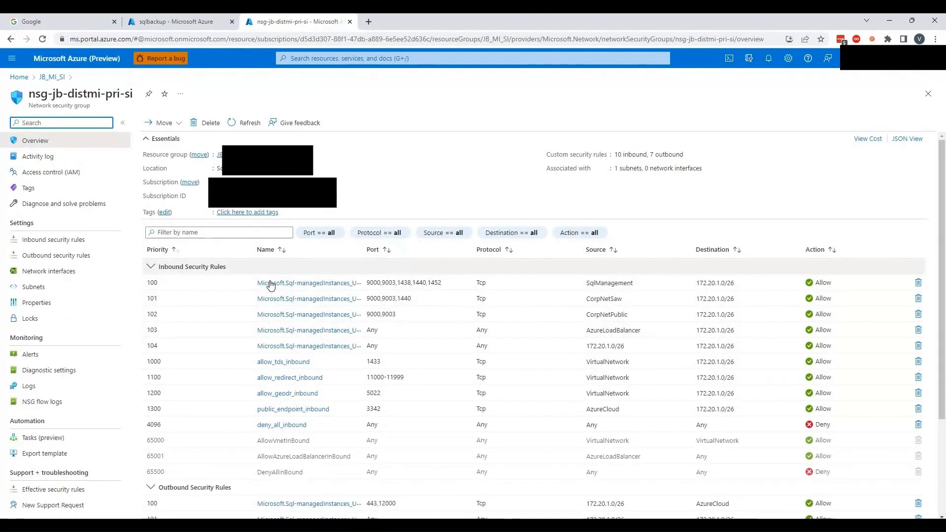
left_click(48, 244)
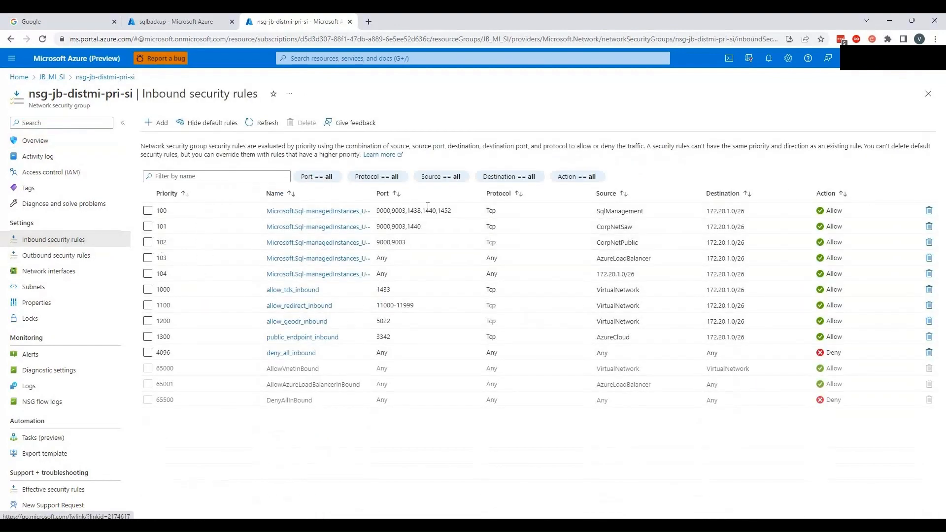
- Add an inbound security rule named MI_PublicEndpoint allowing any source to destination port 3342, with priority 105
left_click(154, 124)
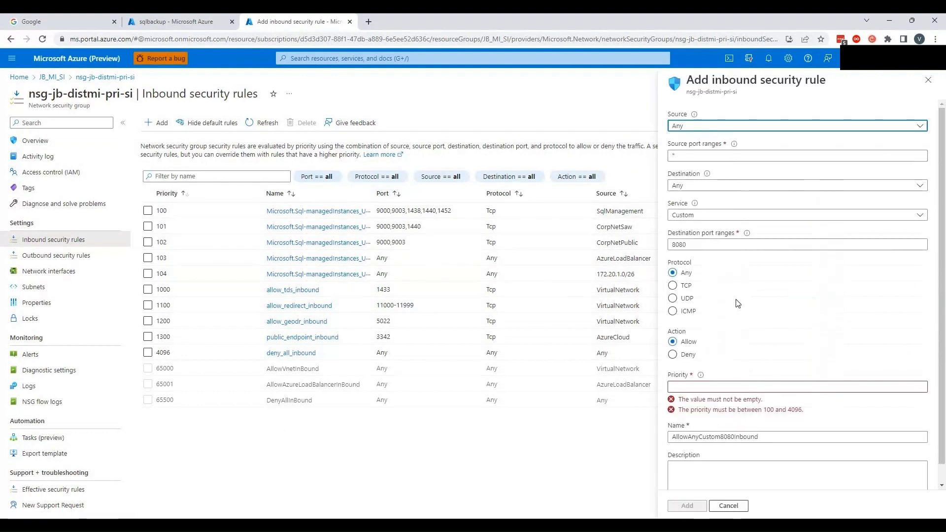
double_click(688, 245)
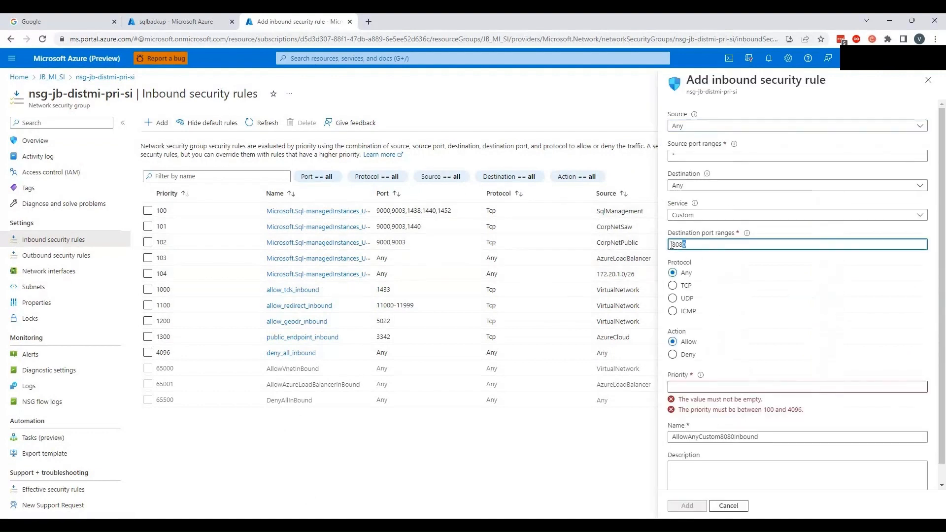
type("3342")
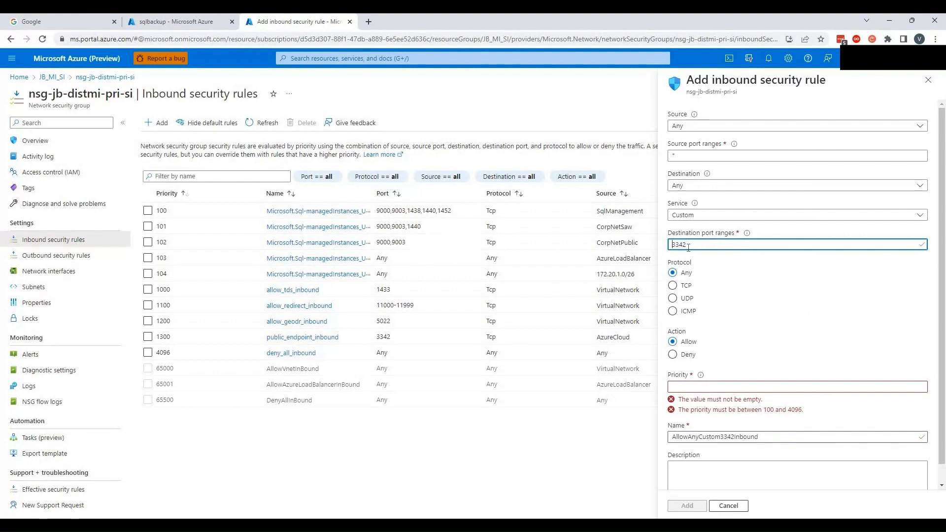
left_click(691, 387)
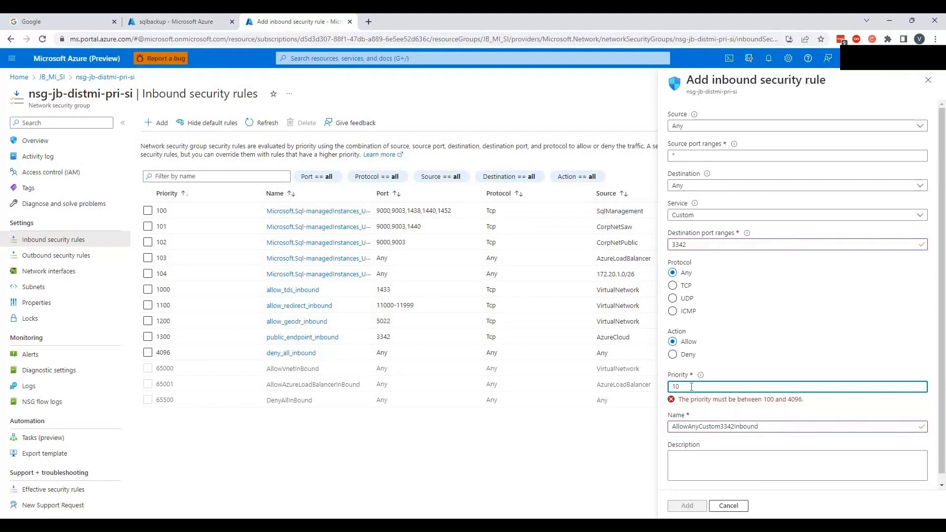
type("105")
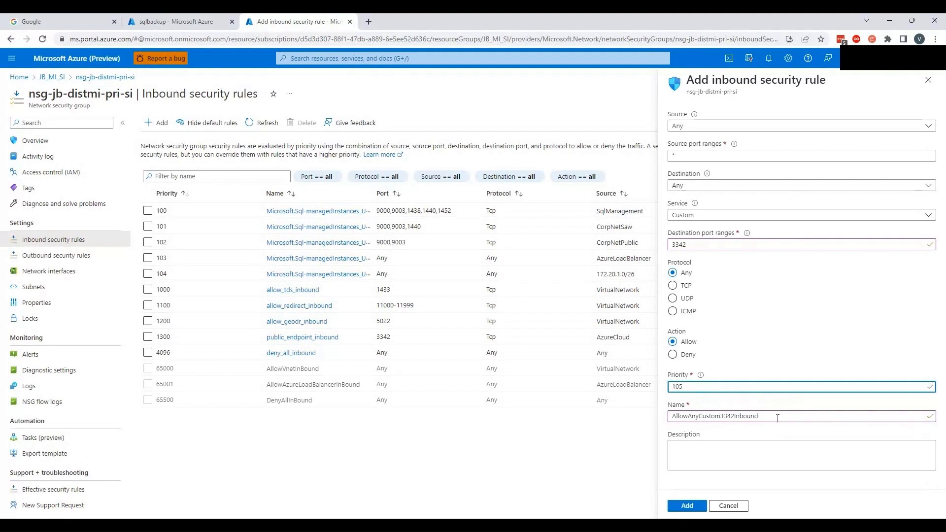
key("Tab")
type("M")
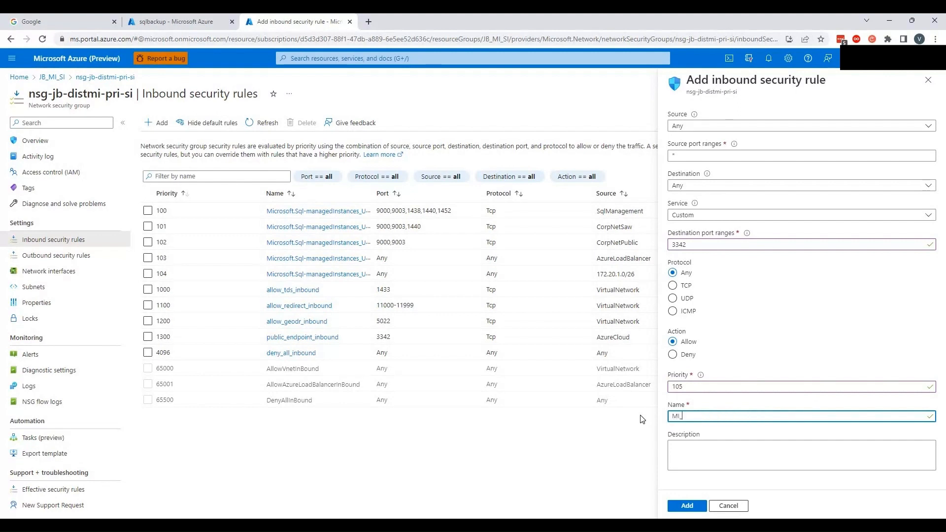
type("I_PublicEndpoint")
key("Return")
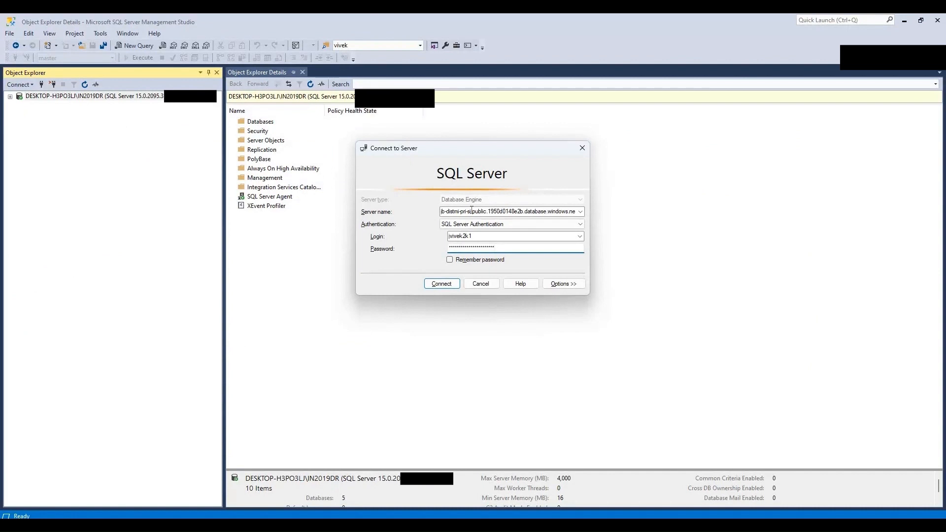
- Connect SQL Server Management Studio to the managed instance's public endpoint, and return to the network security group's inbound rules in the Azure portal
double_click(471, 211)
key("Home")
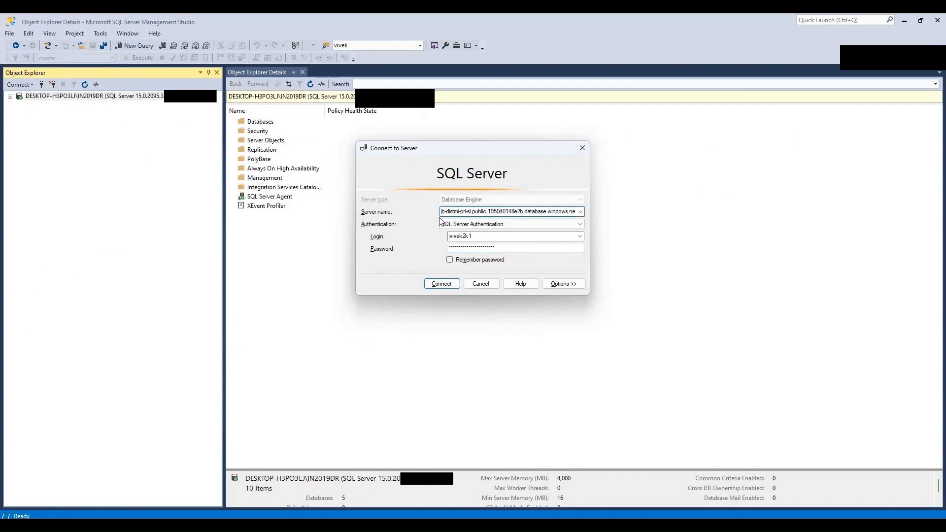
left_click(441, 284)
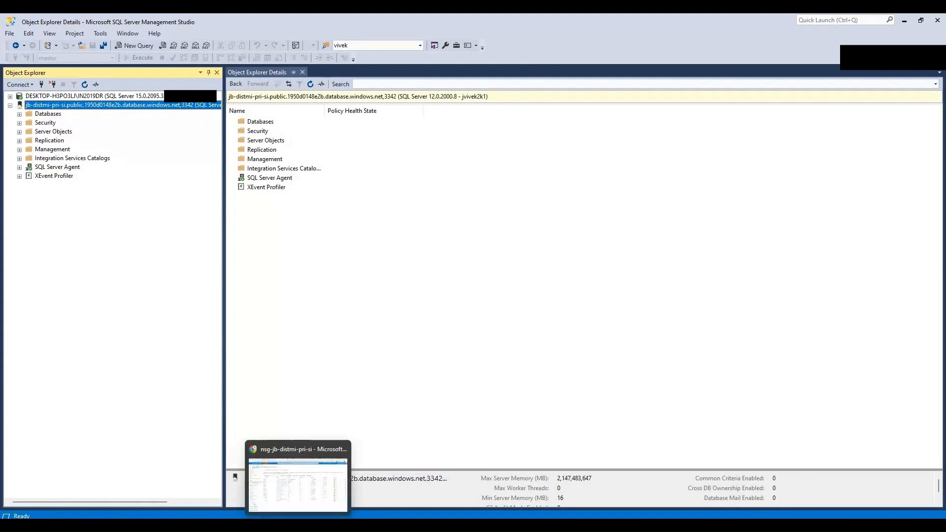
left_click(297, 525)
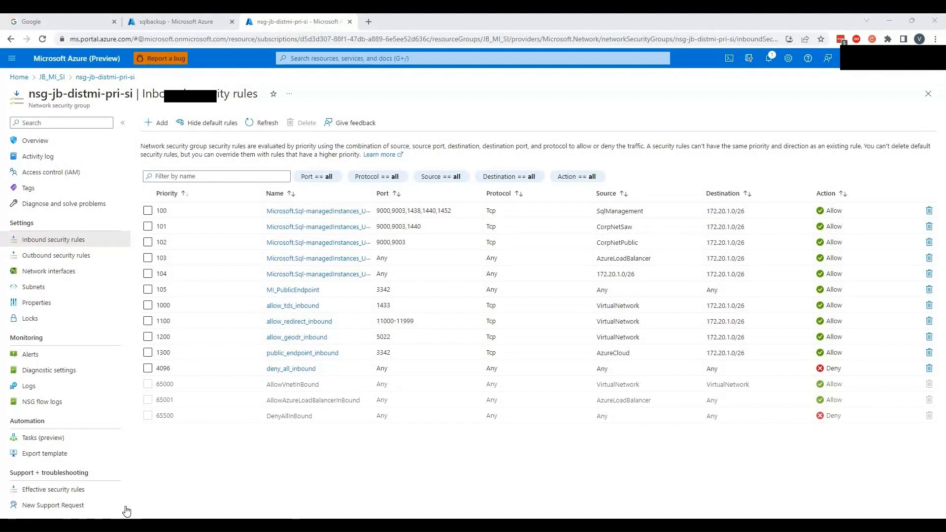
- Switch to SQL Server Management Studio, check the remote desktop session, and select the CREATE CREDENTIAL statement in the local Video_6_Credentials_Backup script
left_click(149, 524)
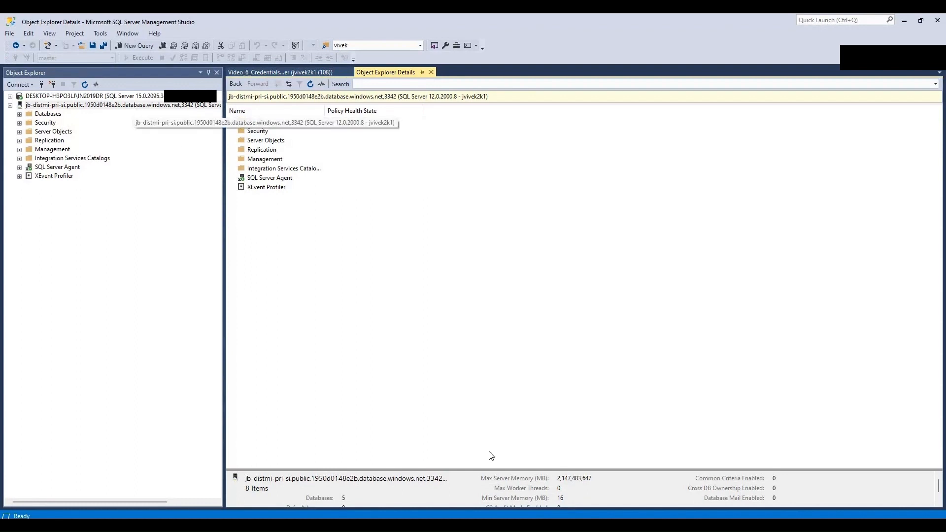
left_click(666, 526)
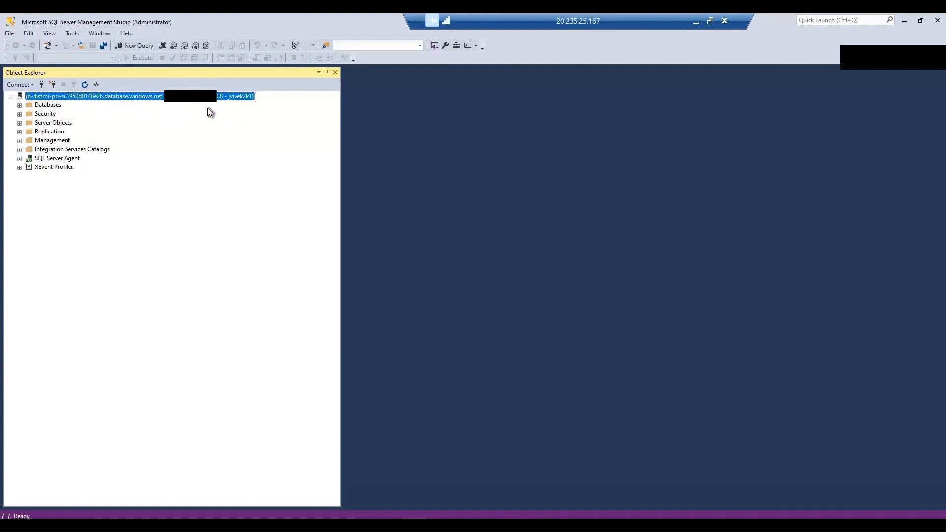
left_click(695, 21)
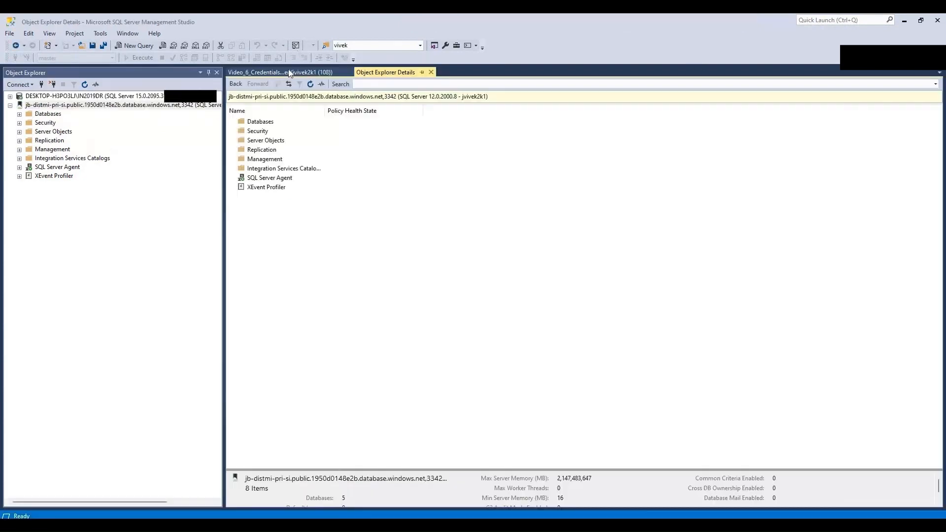
left_click(287, 72)
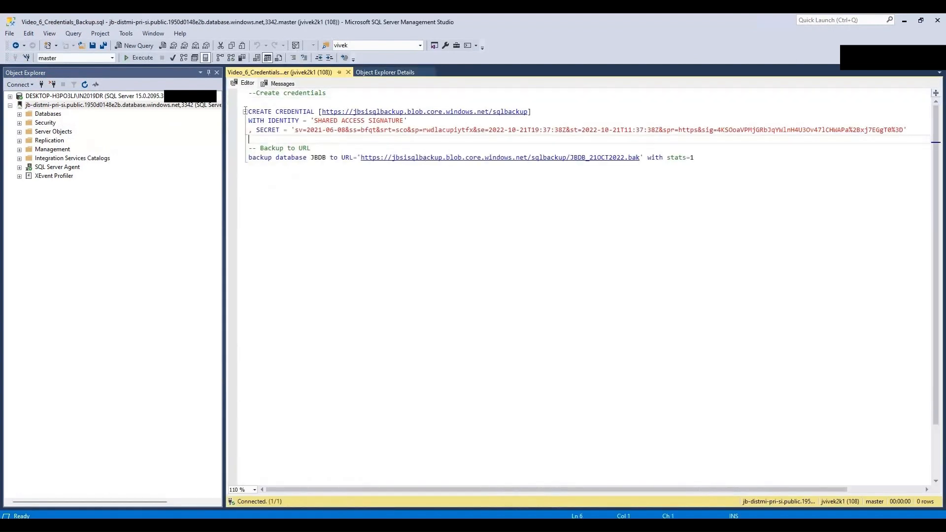
left_click_drag(280, 136, 241, 114)
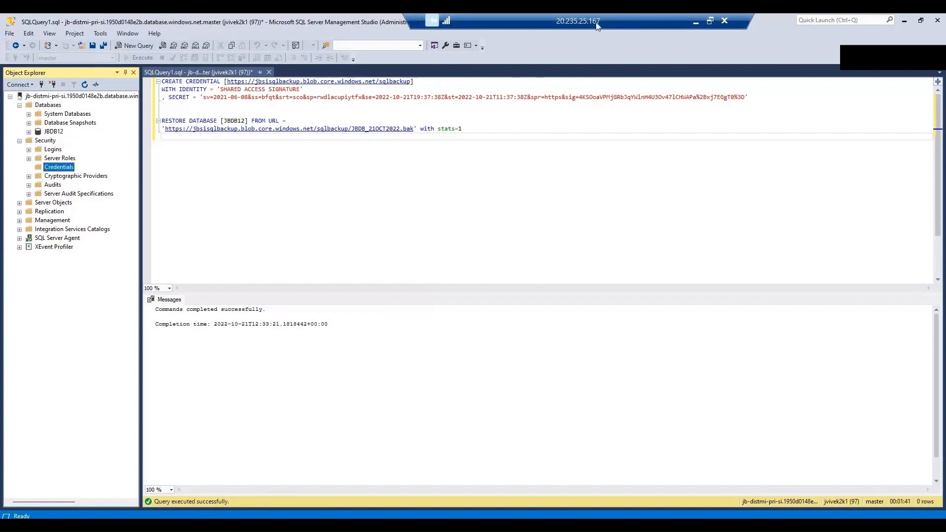
- In the remote session, refresh the managed instance's object tree and expand its Databases folder
left_click(68, 97)
left_click(85, 85)
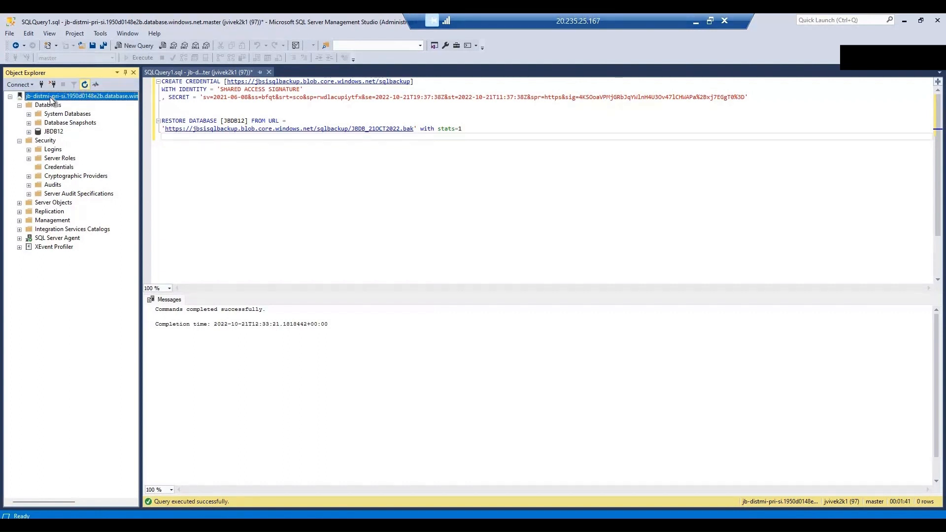
left_click(20, 105)
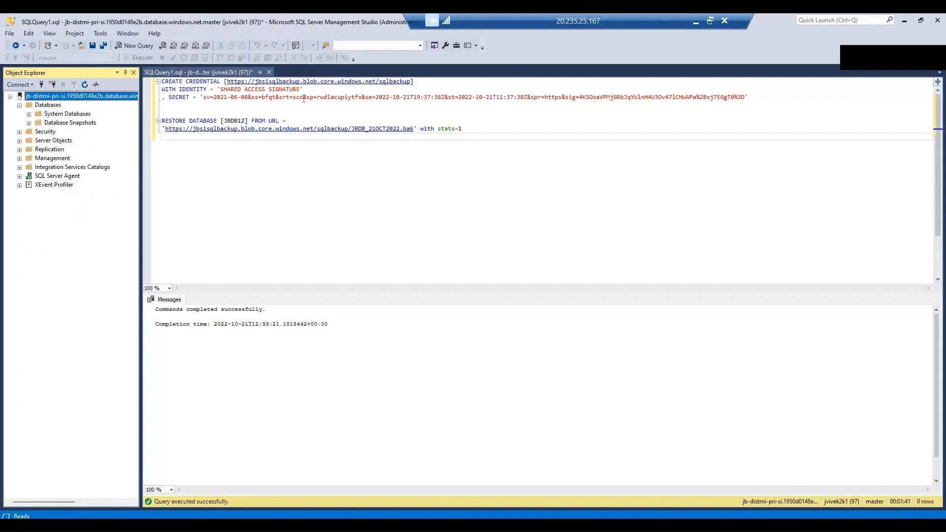
- Run only the CREATE CREDENTIAL statement for the sqlbackup container URL on the managed instance
left_click_drag(759, 98, 458, 98)
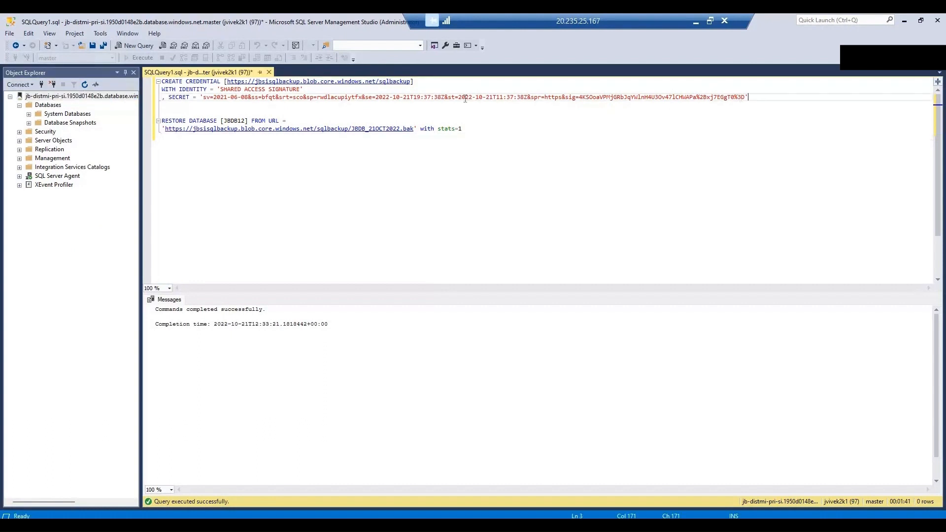
left_click_drag(182, 89, 162, 81)
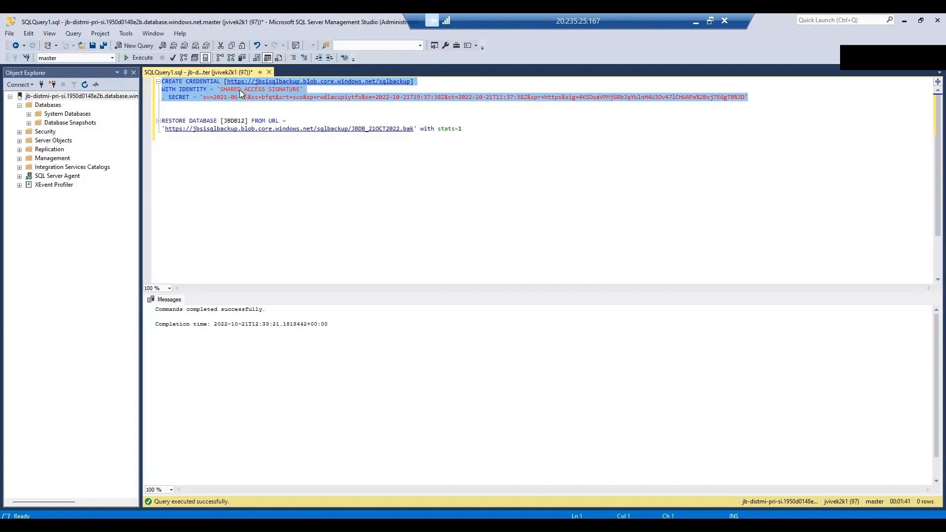
key("F5")
- Refresh the managed instance and check its Security > Credentials folder for the sqlbackup URL, widening the object tree to read it
left_click(84, 84)
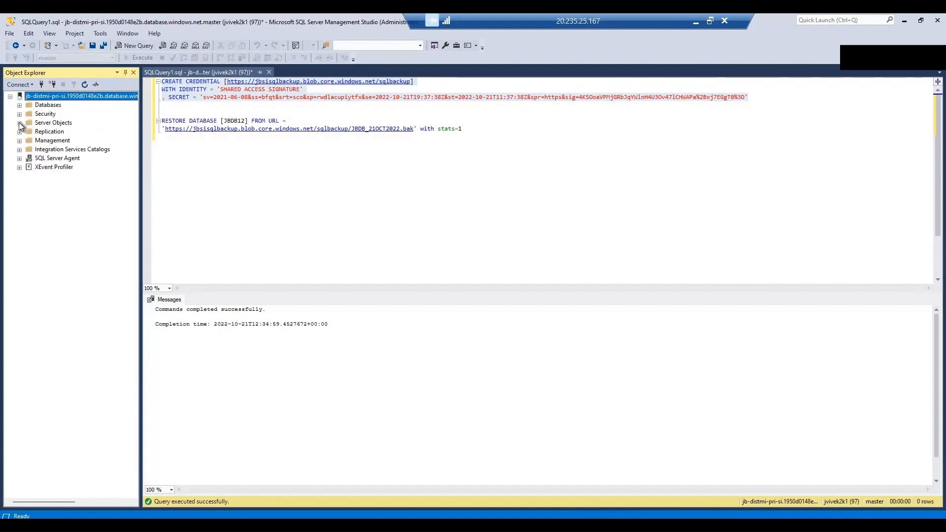
left_click(19, 114)
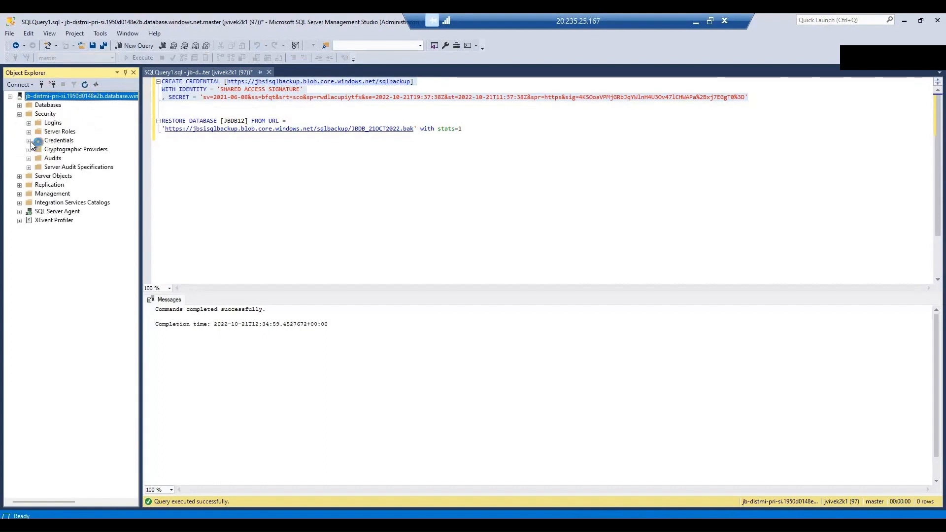
left_click(29, 141)
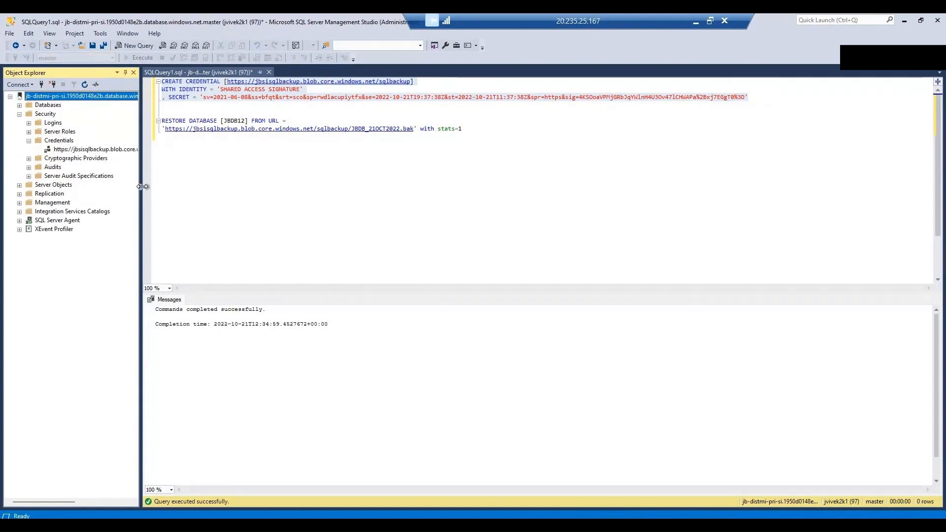
left_click_drag(142, 187, 290, 202)
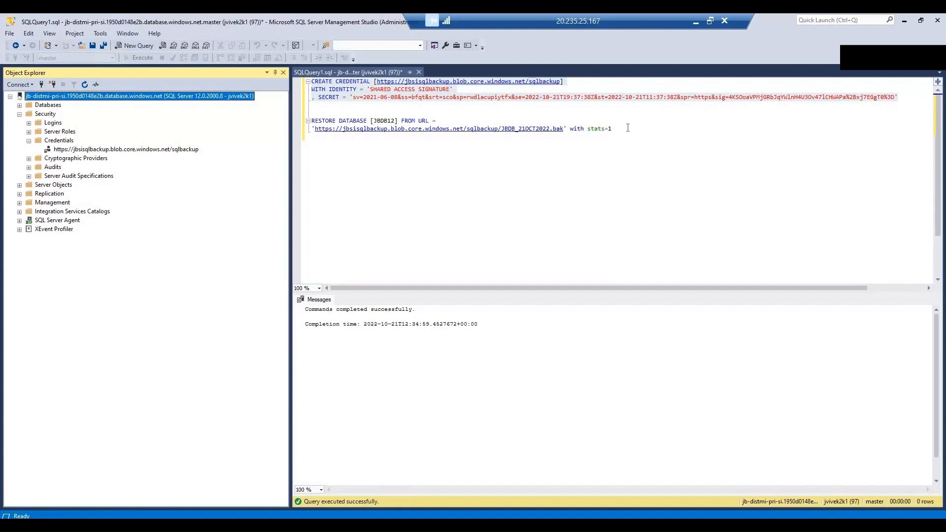
- Change the restore target database name to JBDB and try to run the RESTORE DATABASE statement with stats=1
left_click(389, 115)
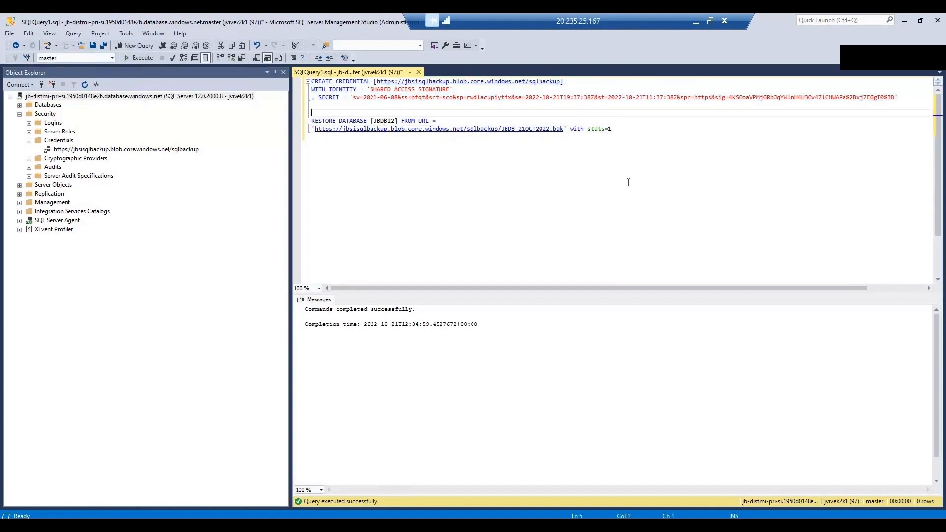
key("Down")
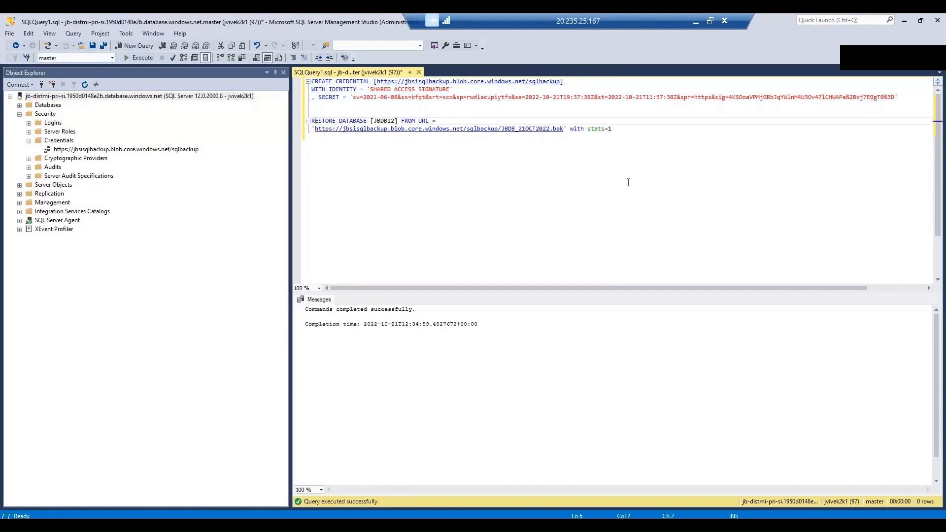
key("Right")
key("Right")
key("Right")
key("Right")
key("Right")
key("Right")
key("Right")
key("Right")
key("Right")
key("Right")
key("Right")
key("Right")
key("Right")
key("Right")
key("Right")
key("Right")
key("Right")
key("Delete")
key("Delete")
key("Home")
key("shift+Down")
key("shift+Down")
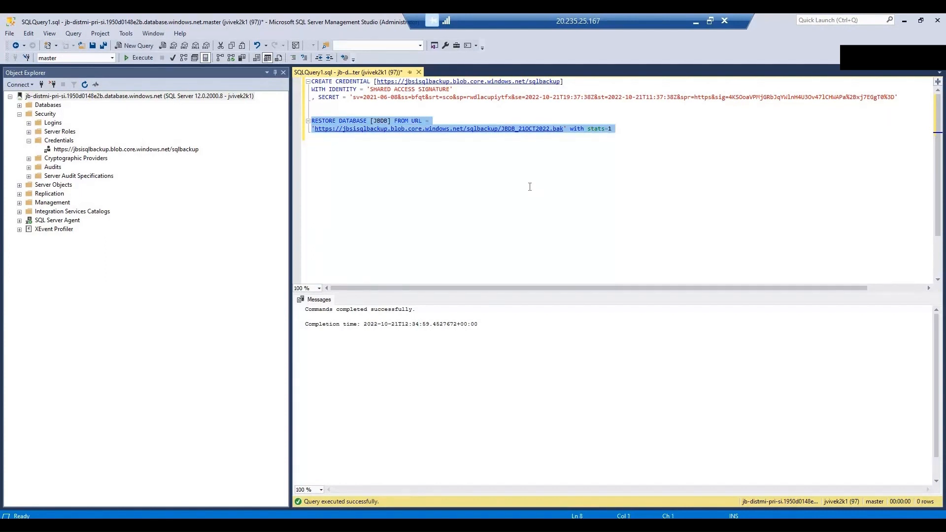
key("F5")
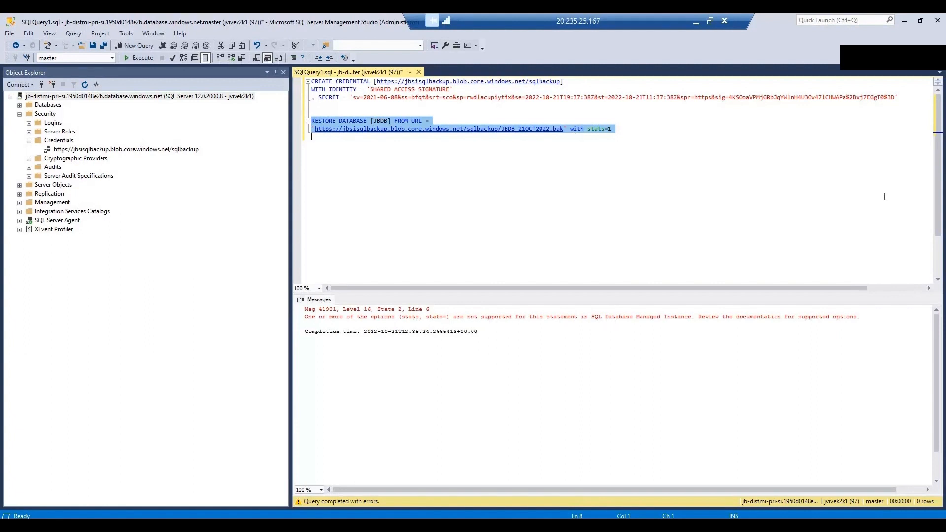
- Remove the "with stats=1" option from the RESTORE DATABASE statement and run the restore of JBDB from JBDB_21OCT2022.bak
left_click(570, 129)
key("shift+End")
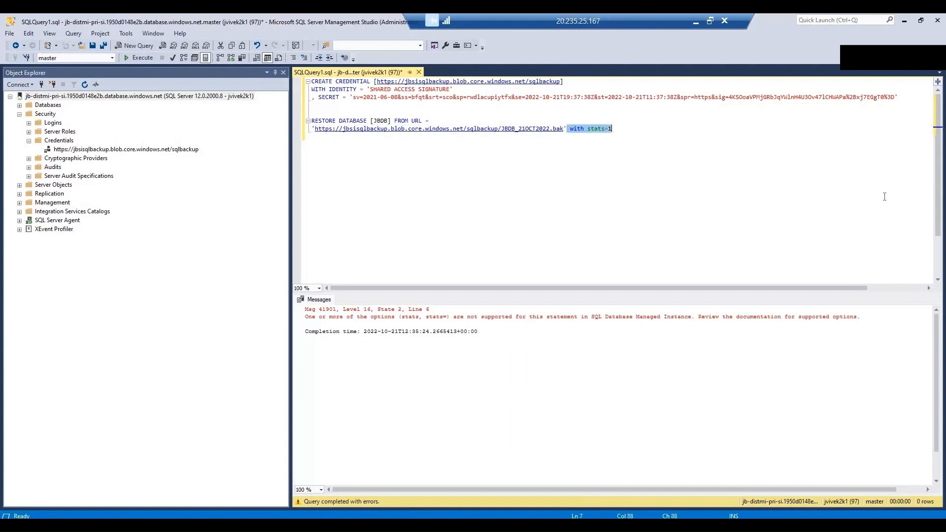
key("Delete")
key("shift+Up")
key("shift+Up")
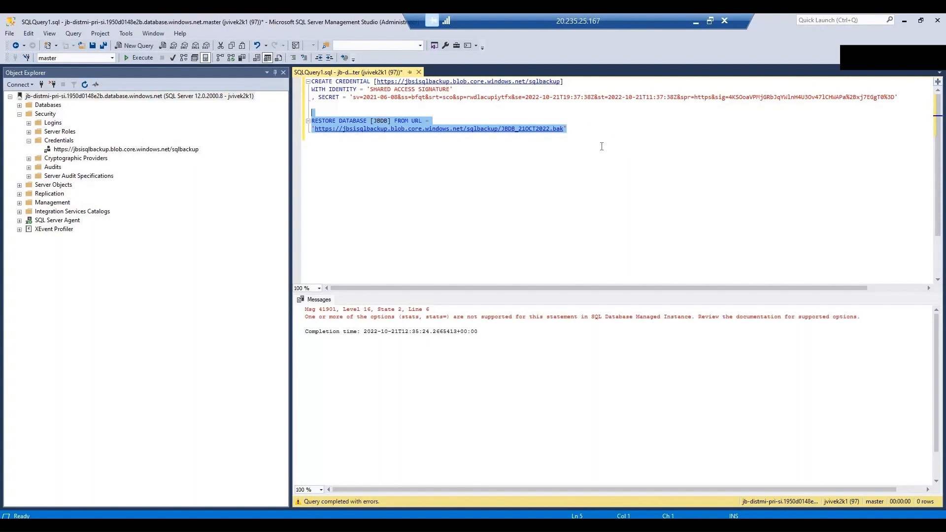
key("F5")
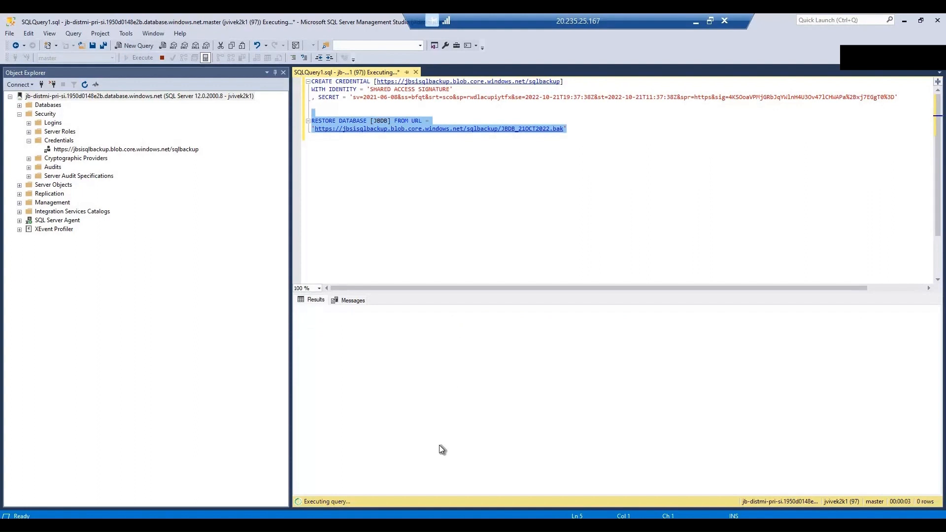
- Refresh the managed instance and its Databases folder to check for the database being restored
left_click(64, 96)
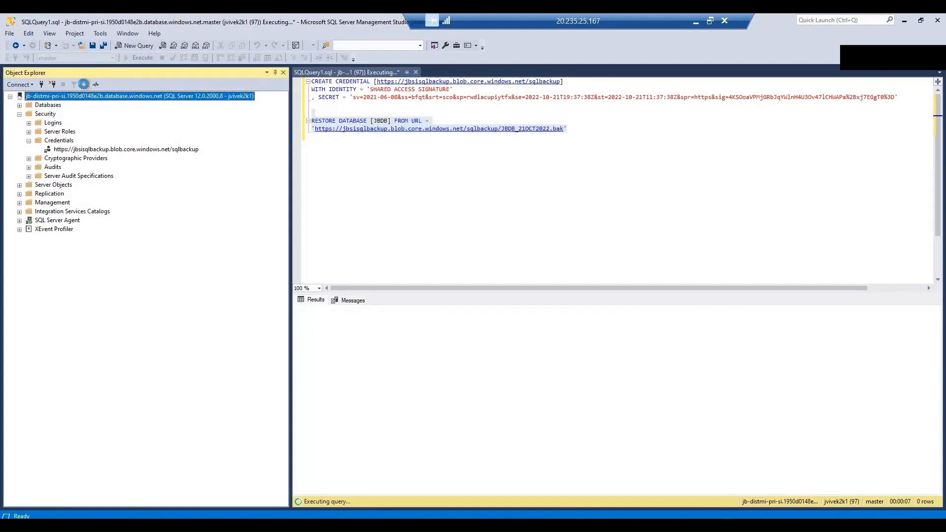
left_click(85, 85)
left_click(20, 105)
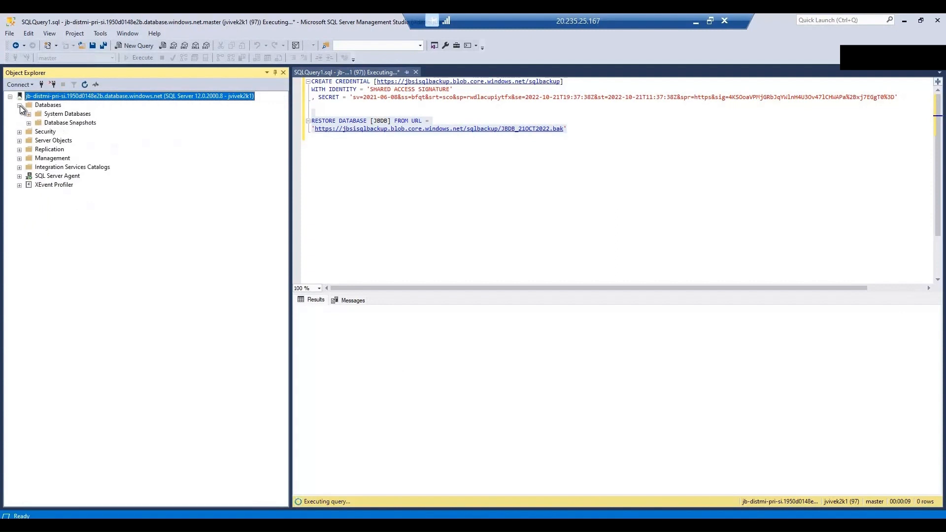
right_click(46, 105)
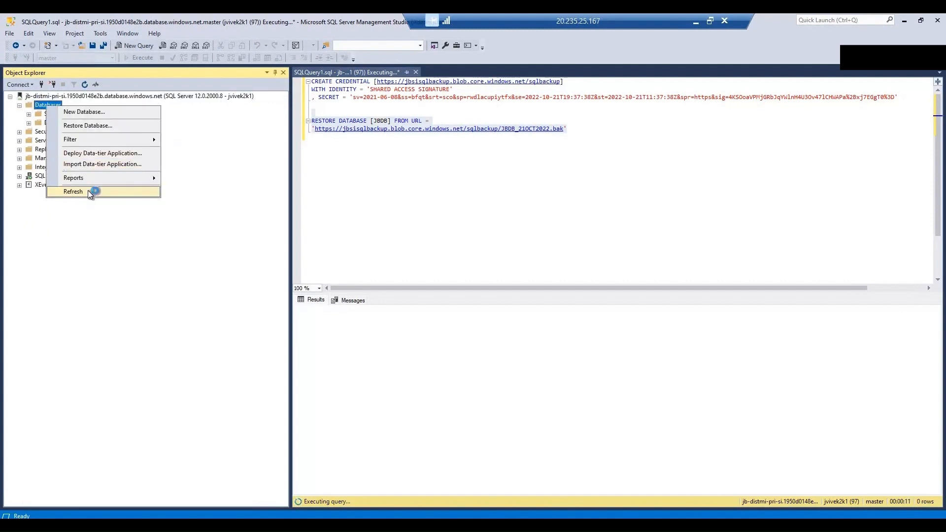
left_click(88, 191)
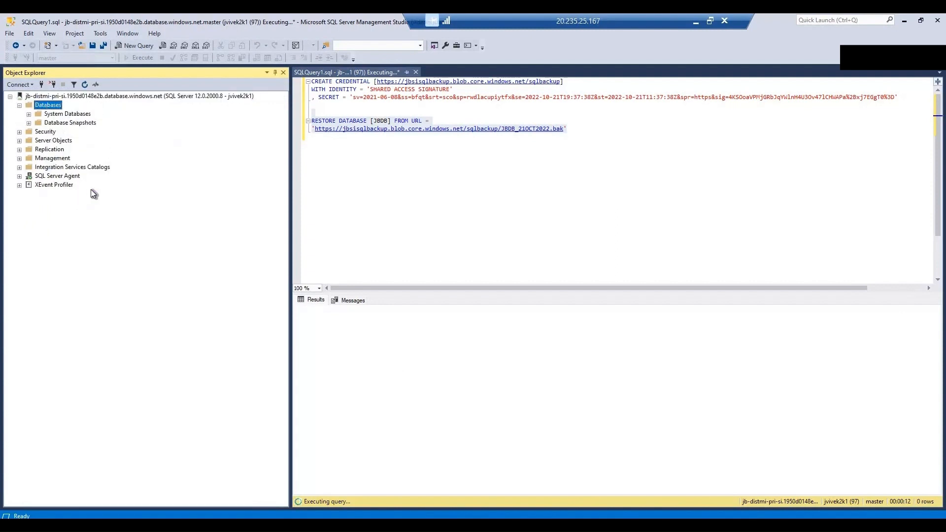
- Run "select * from sys.dm_exec_requests" in a new query and locate the RESTORE DATABASE request in the results
left_click(148, 45)
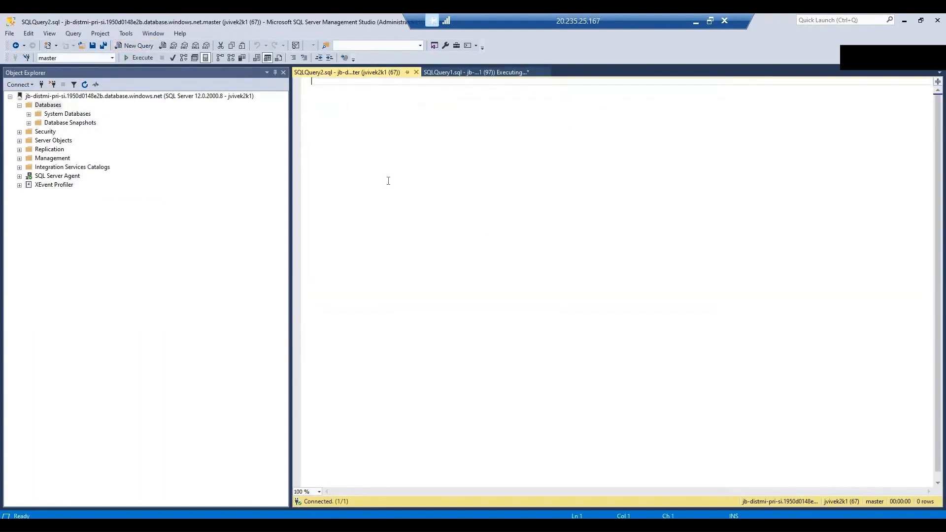
type("e")
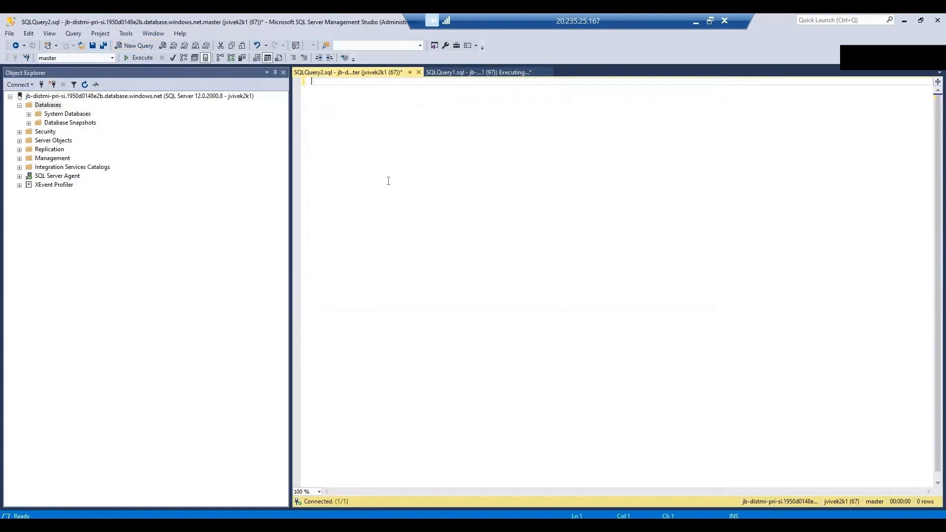
key("BackSpace")
type("select * from sys.dm_")
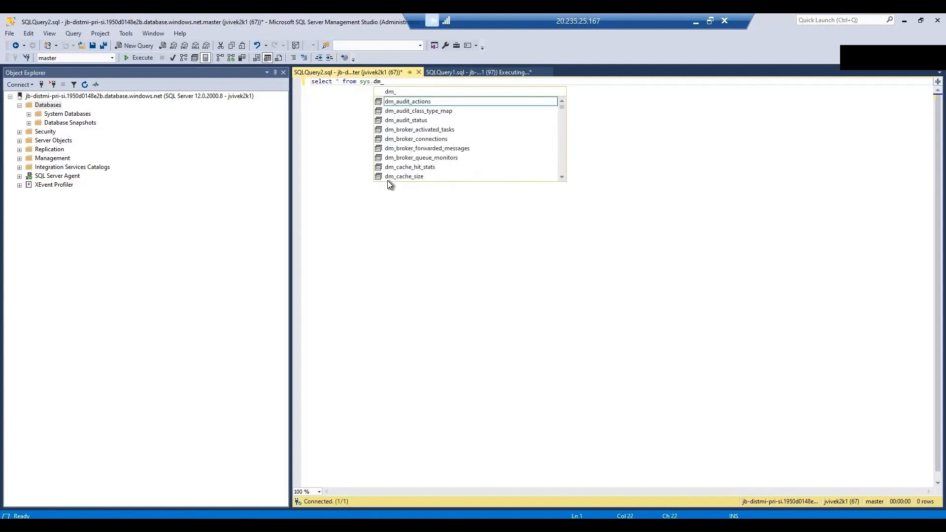
type("exec")
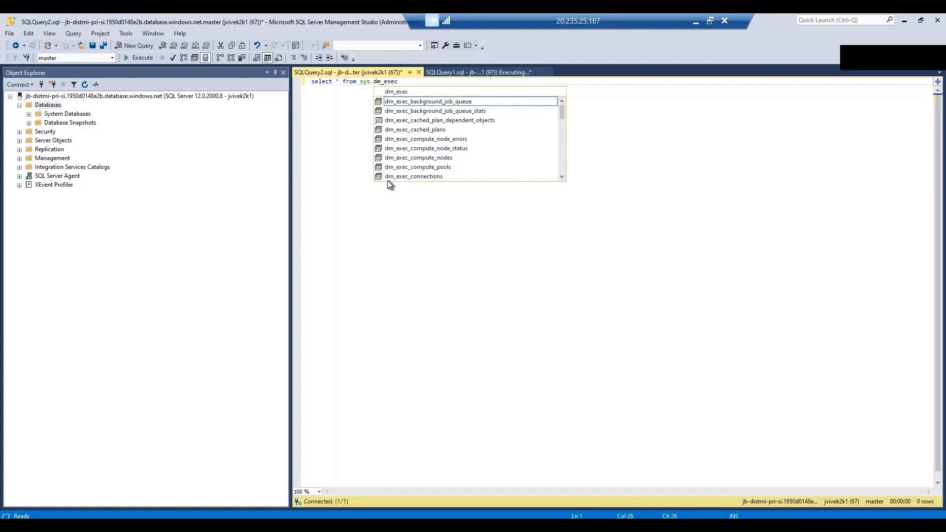
type("_requests")
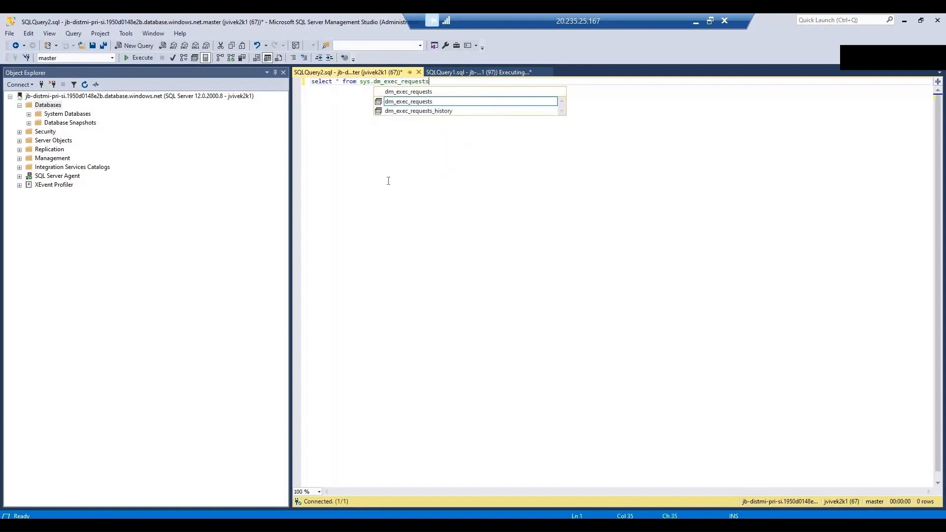
key("F5")
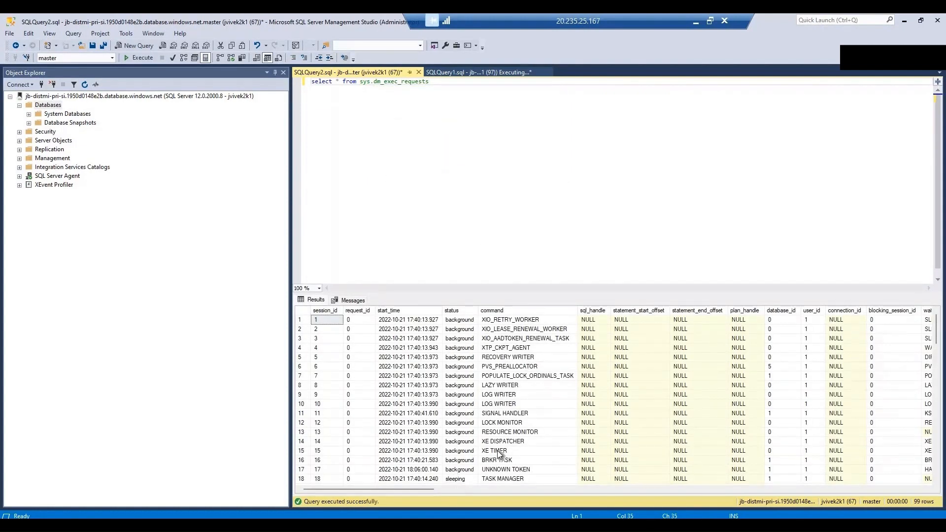
left_click(525, 422)
scroll(524, 421, "down", 7)
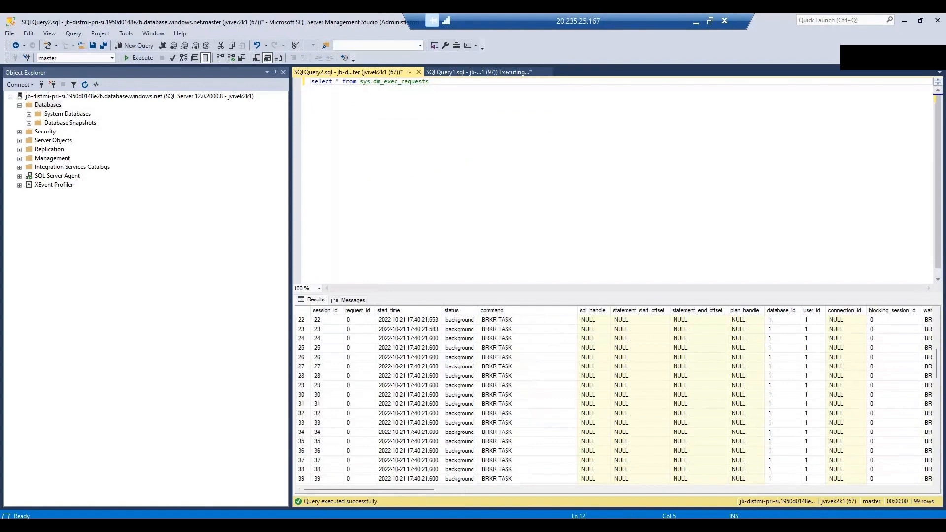
scroll(524, 424, "down", 19)
left_click(523, 432)
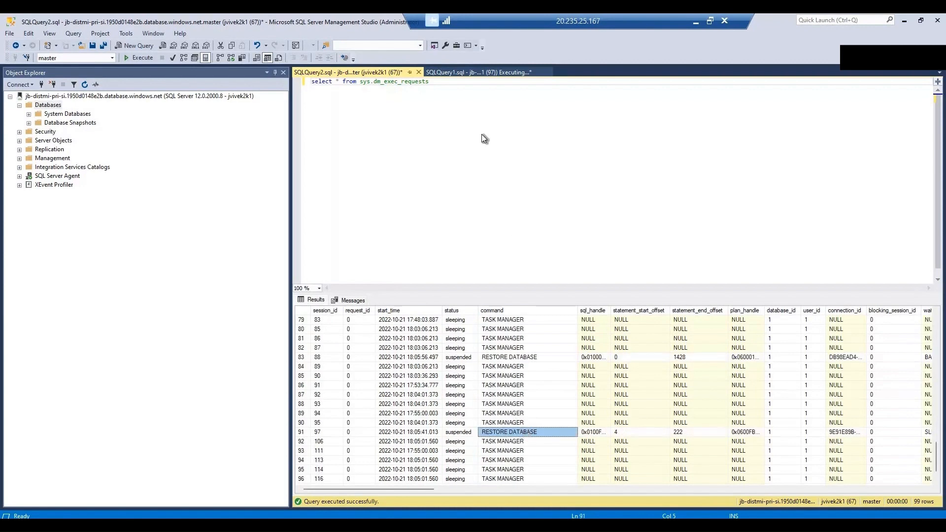
- Filter the sys.dm_exec_requests query with "where command like '%restore%'" and run it
left_click(483, 100)
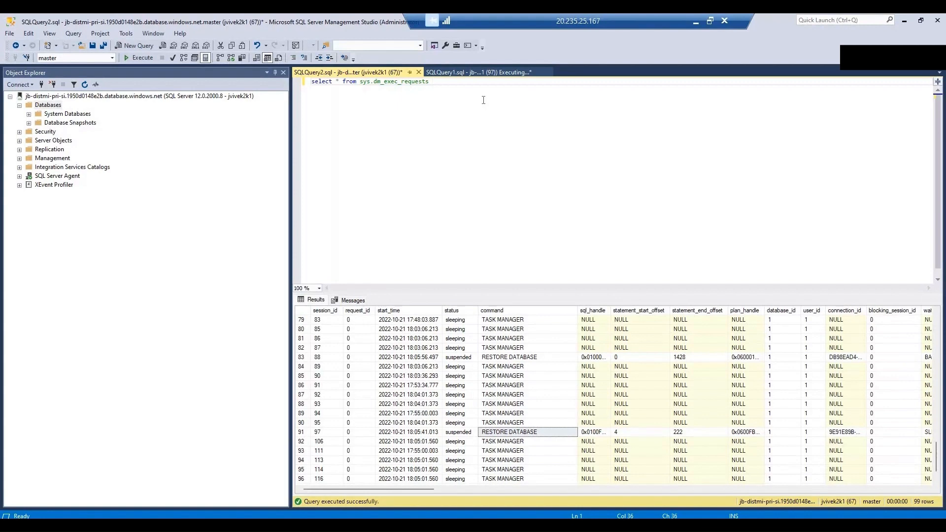
type("where comm")
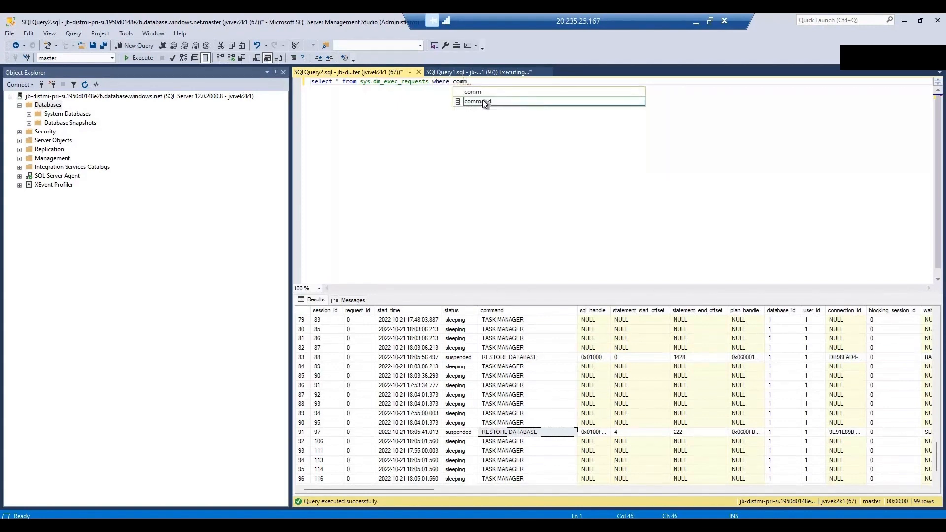
type("and like ")
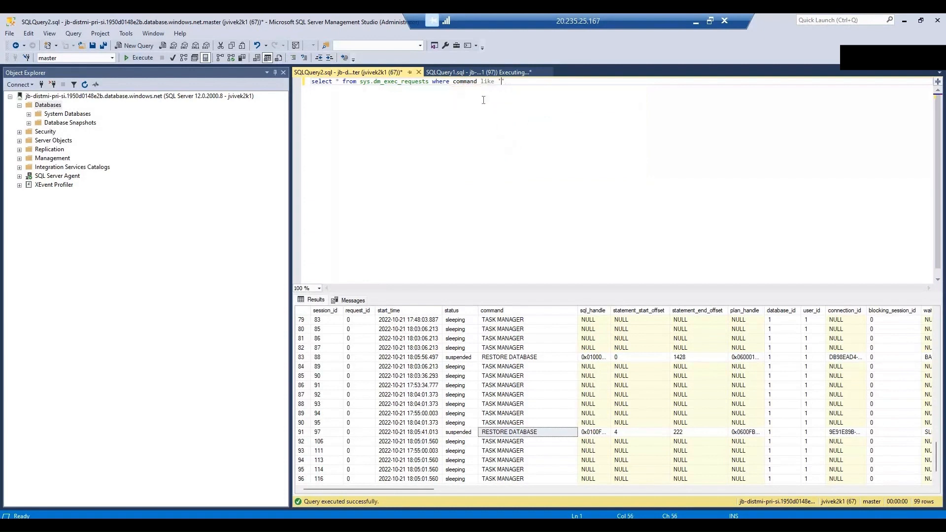
type("'%%")
type("restore")
key("F5")
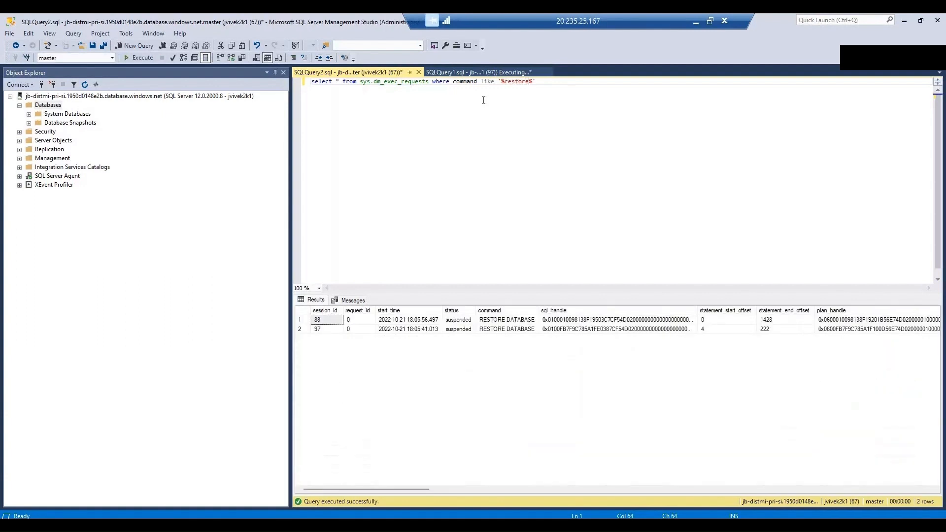
- Add percent_complete as the first selected column before the asterisk and run the restore monitoring query again
left_click(337, 82)
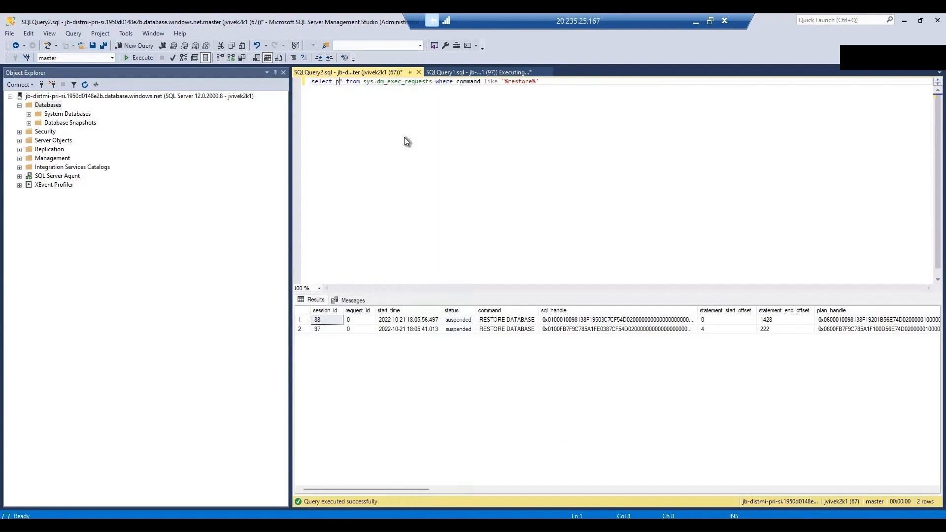
type("prece")
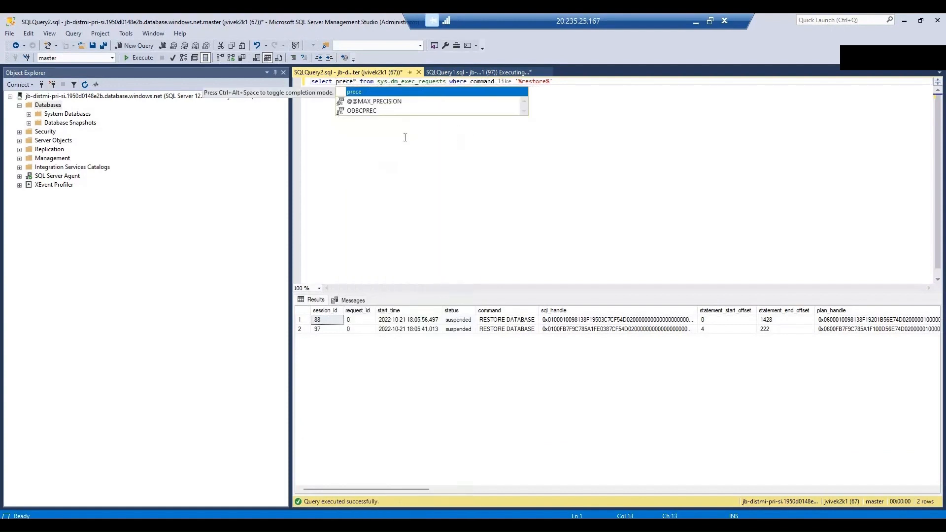
key("BackSpace")
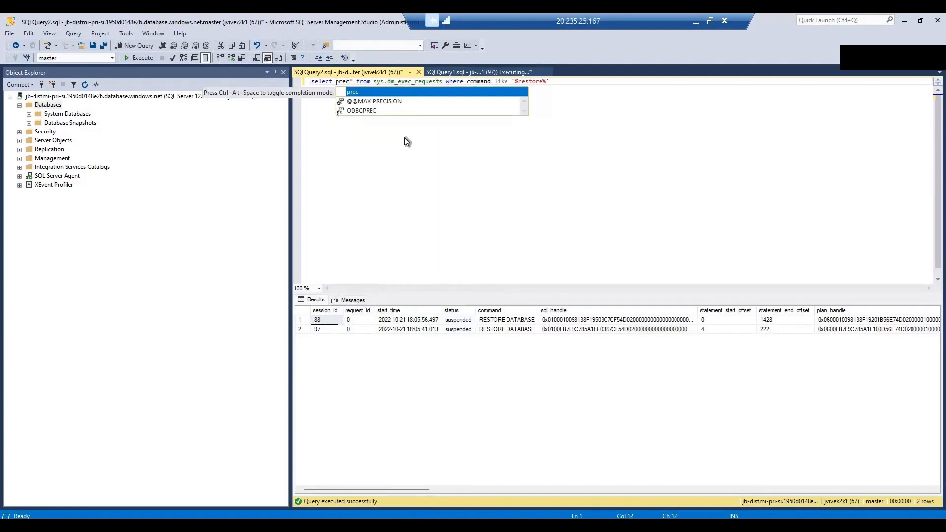
key("BackSpace")
key("BackSpace")
key("BackSpace")
type("erc")
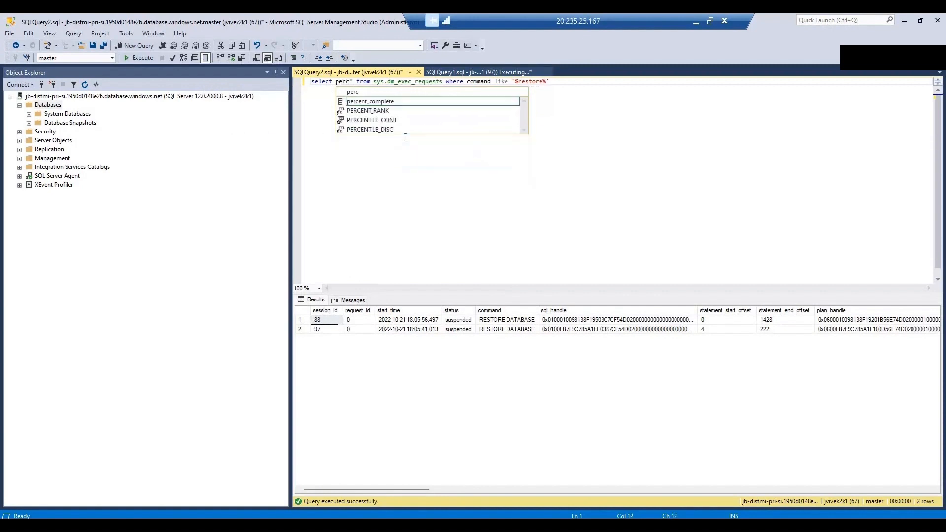
type("en")
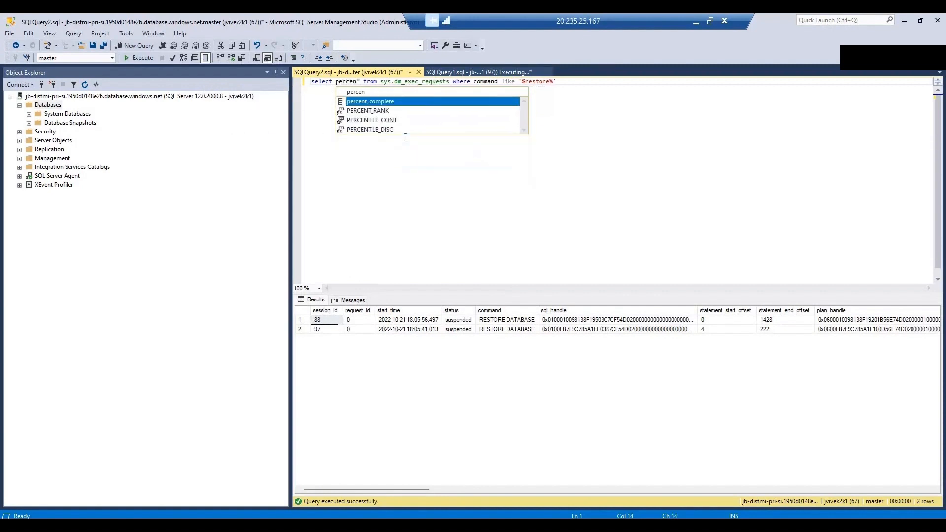
key("Tab")
type(",")
key("F5")
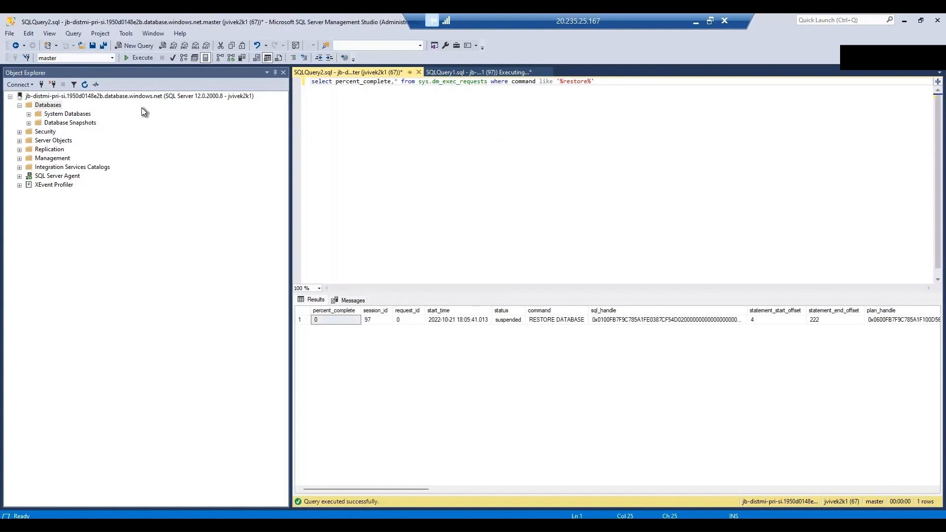
- Refresh the Databases folder to look for JBDB and check the messages of the restore query
left_click(57, 104)
left_click(85, 84)
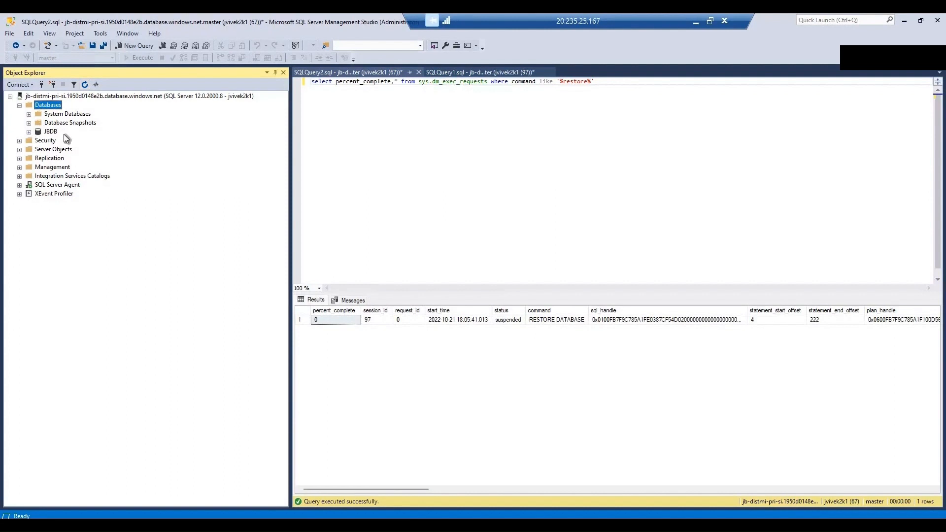
left_click(473, 74)
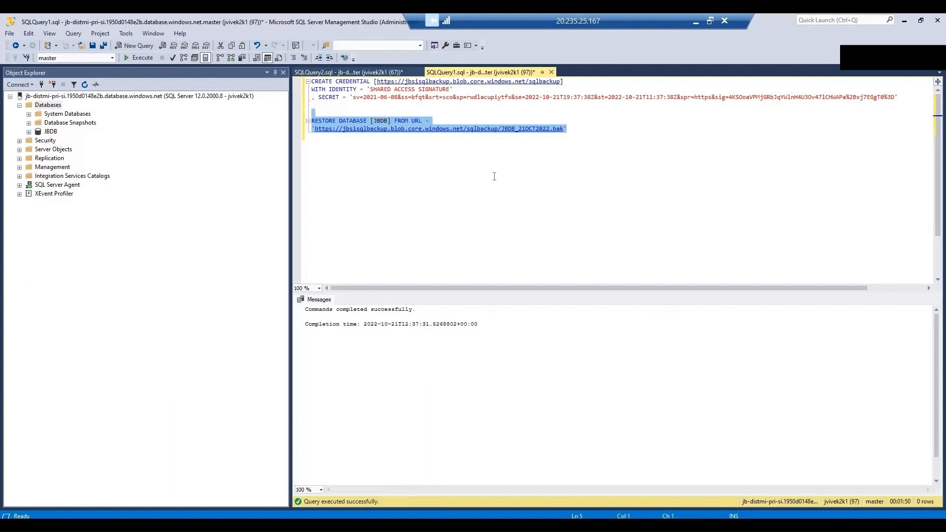
right_click(48, 104)
left_click(106, 192)
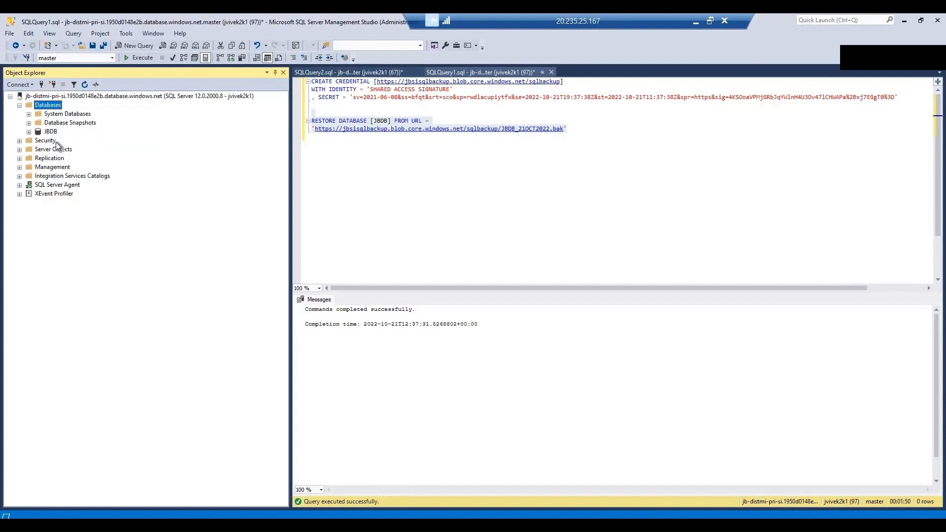
- In the JBDB database properties, set the compatibility level to SQL Server 2022 (160), review the Query Store settings, and apply the change
left_click(52, 132)
right_click(51, 132)
left_click(141, 263)
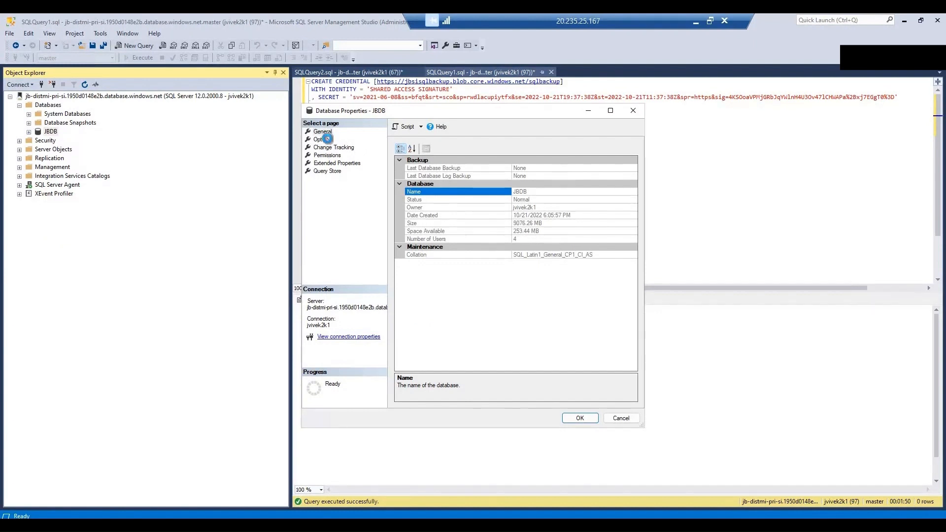
left_click(328, 141)
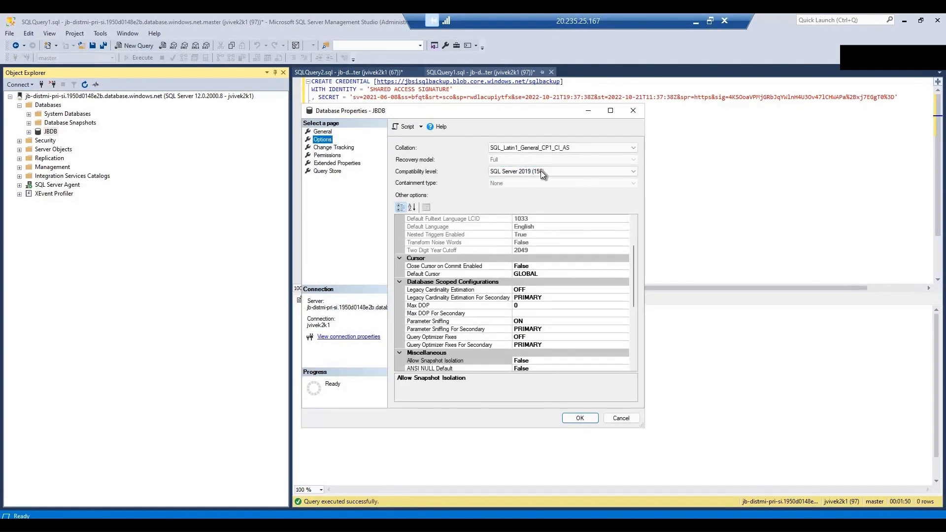
left_click(620, 173)
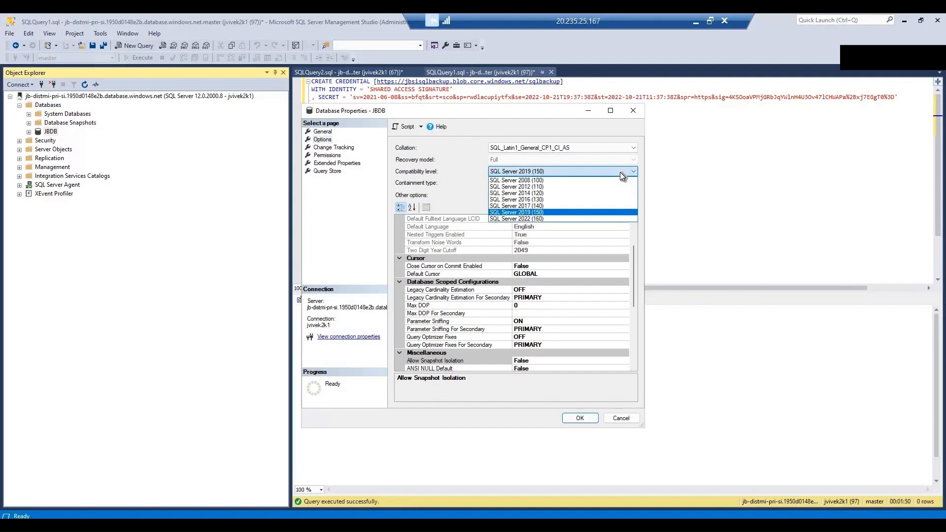
left_click(519, 219)
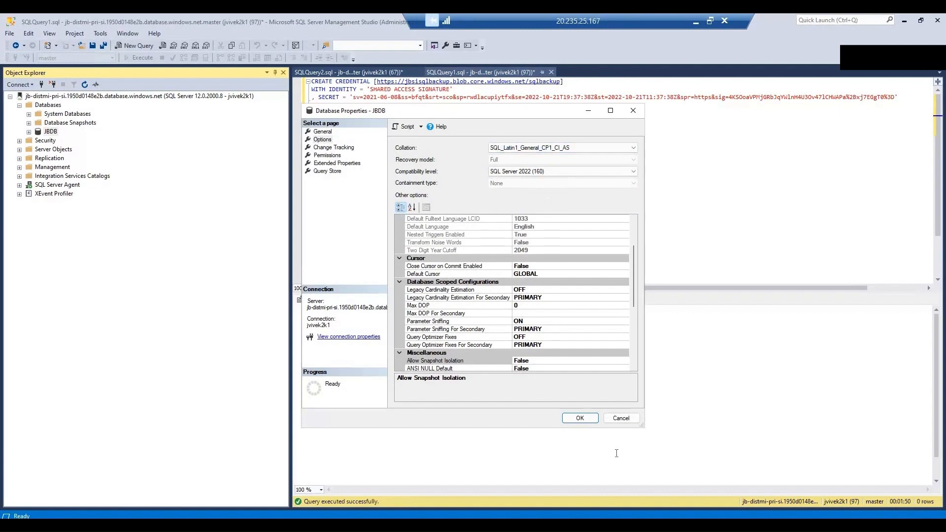
left_click(329, 172)
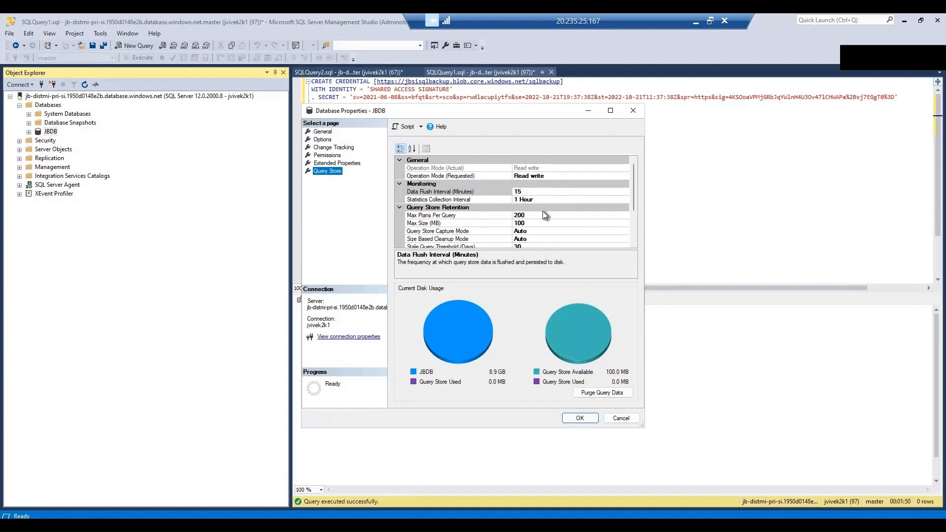
left_click(580, 418)
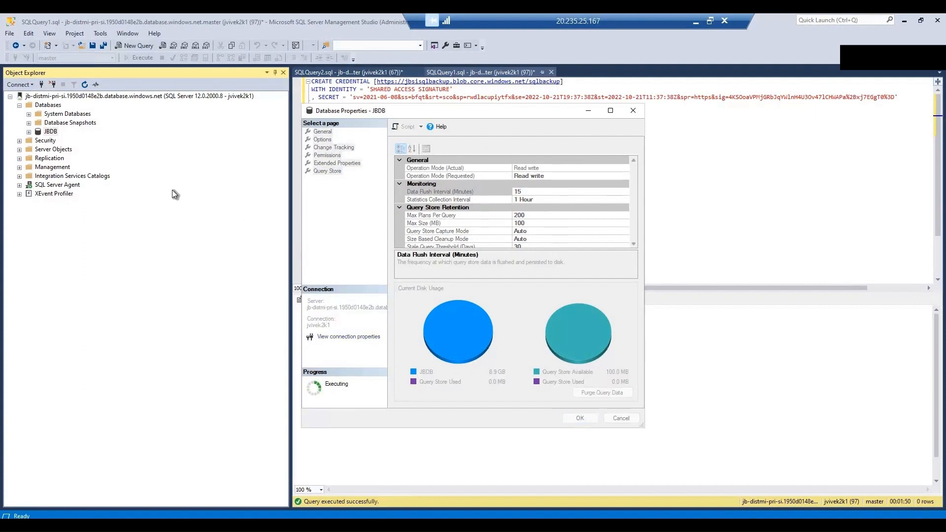
- Reopen the properties of the JBDB database
right_click(52, 133)
left_click(148, 321)
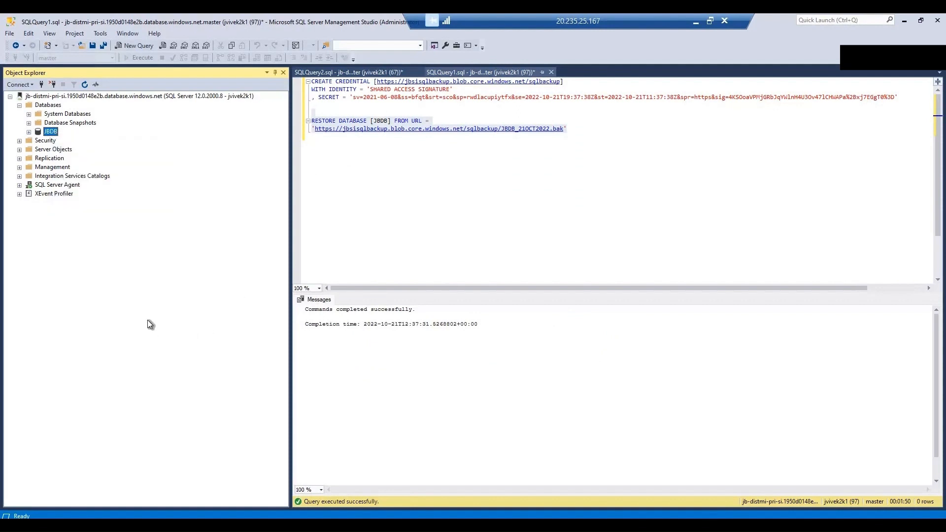